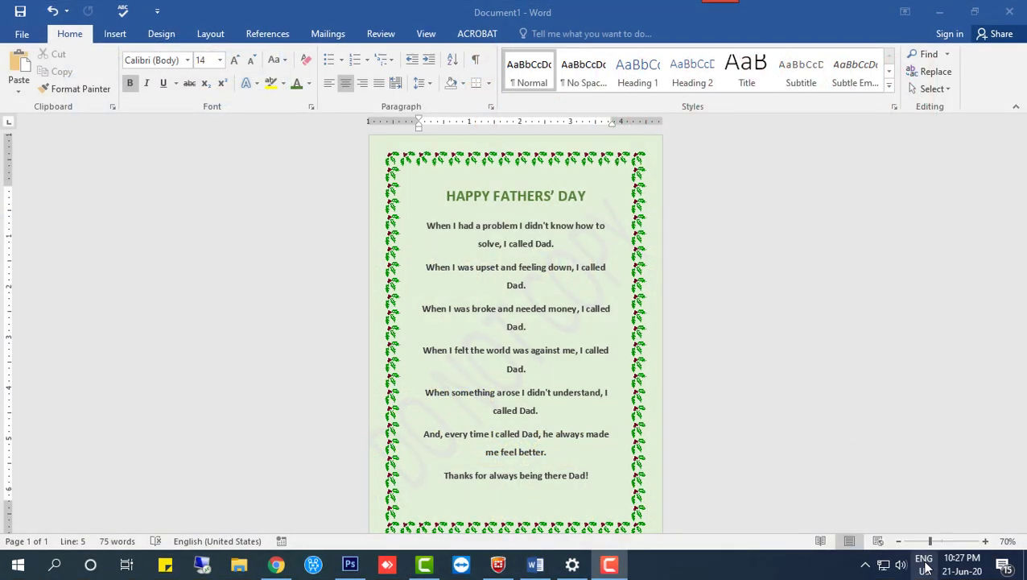
- Start a new blank Word document
{"action": "scroll", "coordinate": [423, 314], "scroll_direction": "up", "scroll_amount": 1}
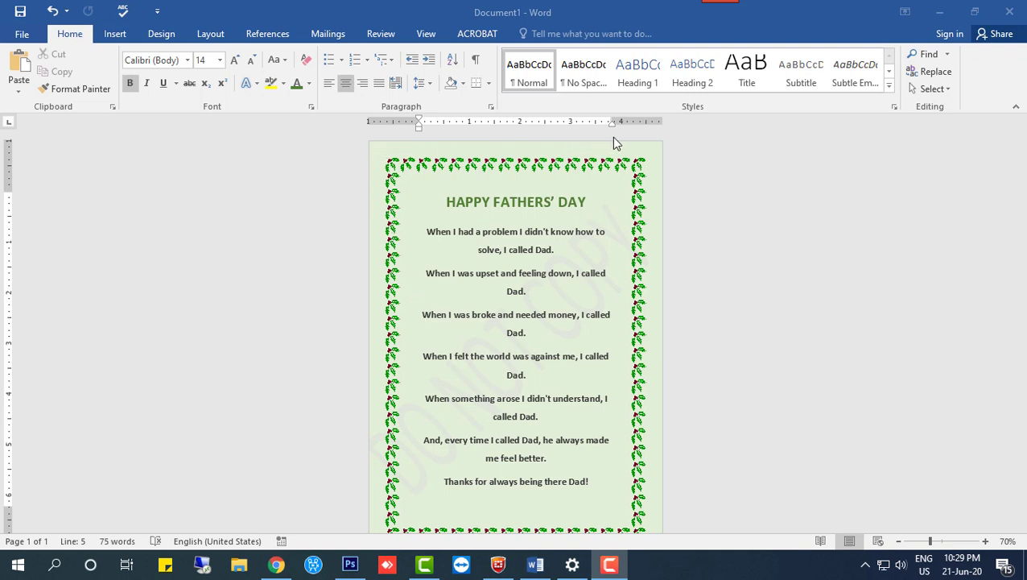
{"action": "scroll", "coordinate": [657, 437], "scroll_direction": "down", "scroll_amount": 1}
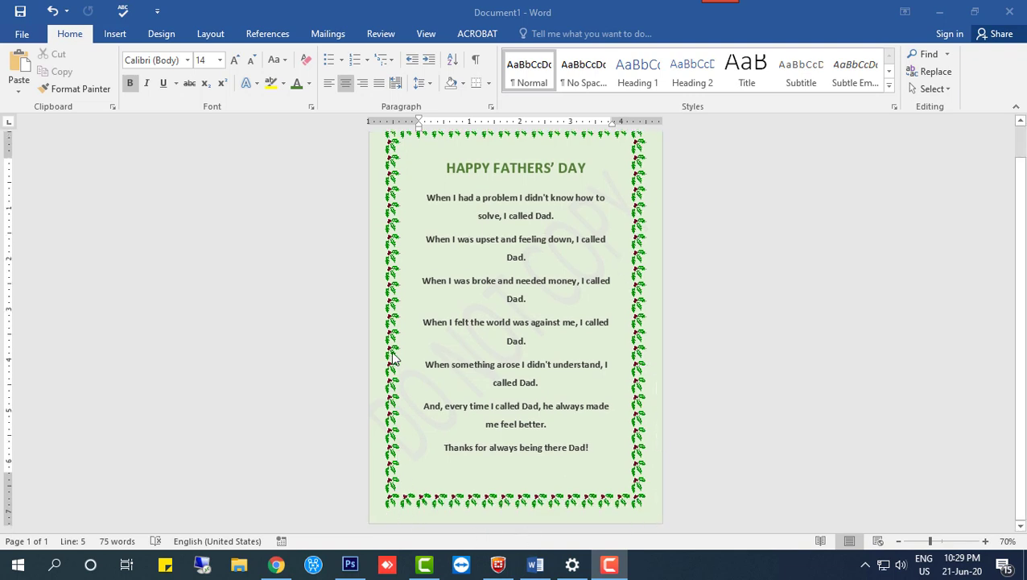
{"action": "scroll", "coordinate": [419, 338], "scroll_direction": "up", "scroll_amount": 1}
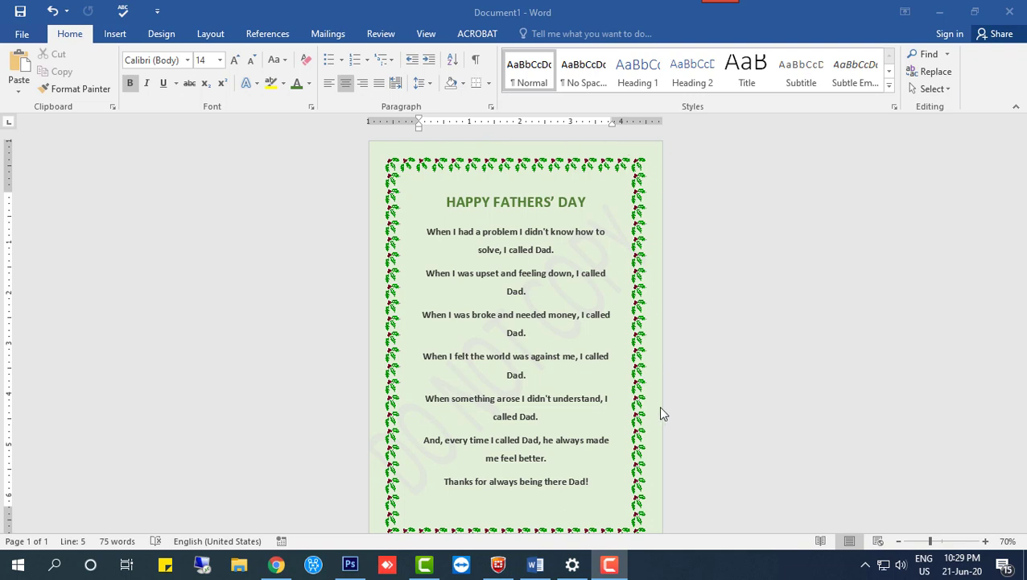
{"action": "scroll", "coordinate": [668, 510], "scroll_direction": "down", "scroll_amount": 1}
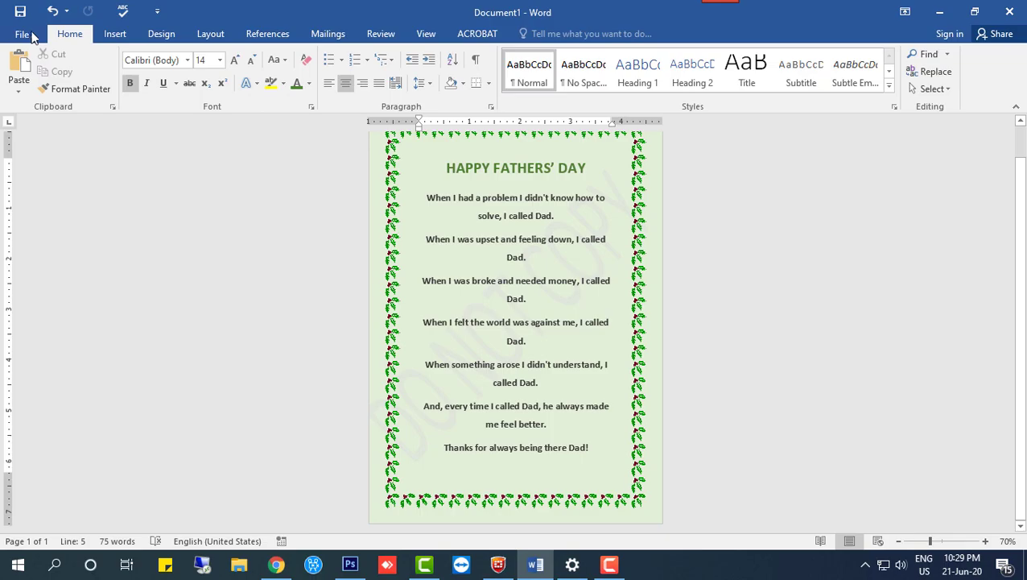
{"action": "left_click", "coordinate": [26, 34]}
{"action": "left_click", "coordinate": [28, 99]}
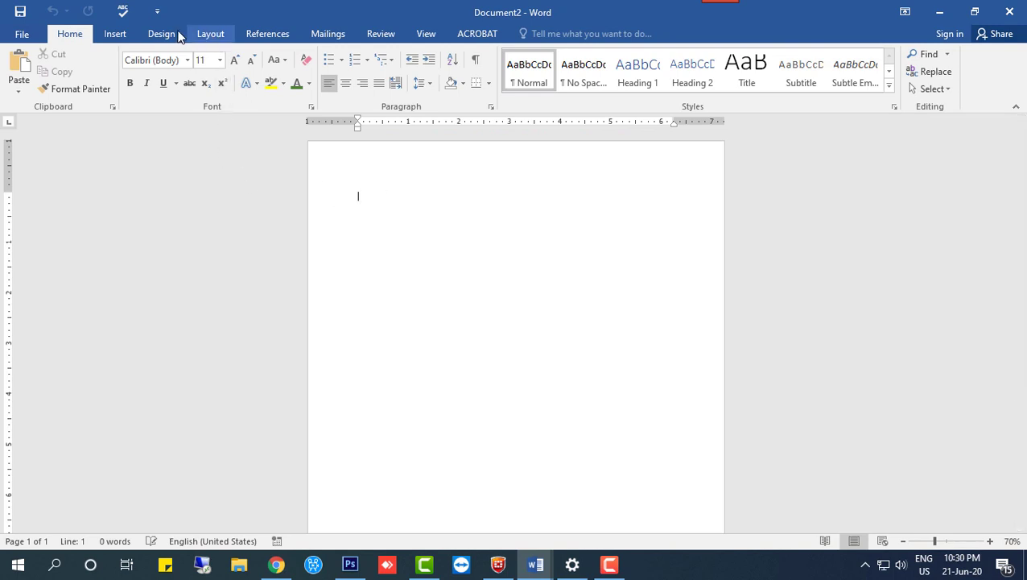
- Set a custom paper size of 5.83 inches wide by 8.27 inches tall
{"action": "left_click", "coordinate": [206, 37]}
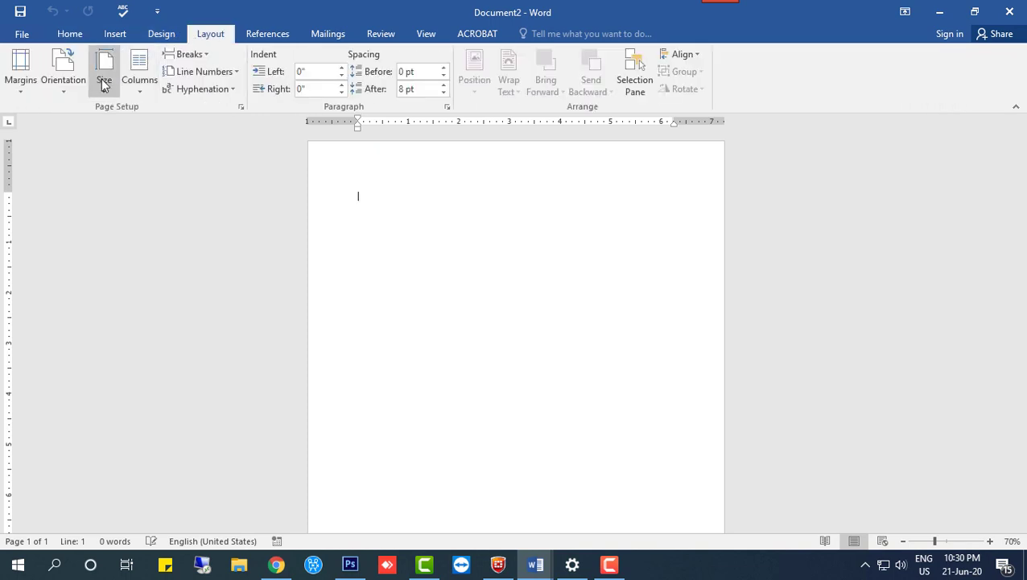
{"action": "left_click", "coordinate": [103, 80]}
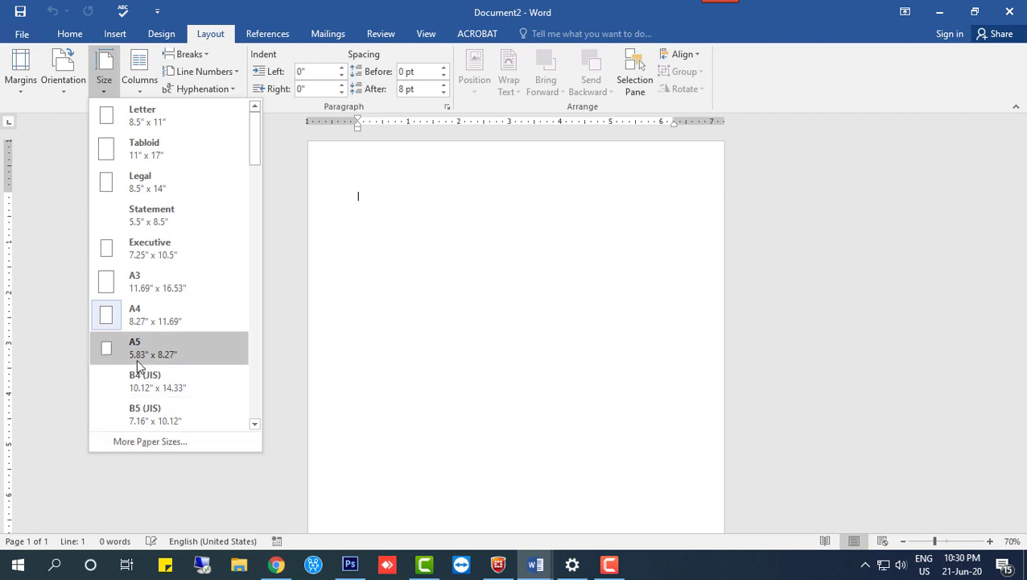
{"action": "left_click", "coordinate": [177, 439]}
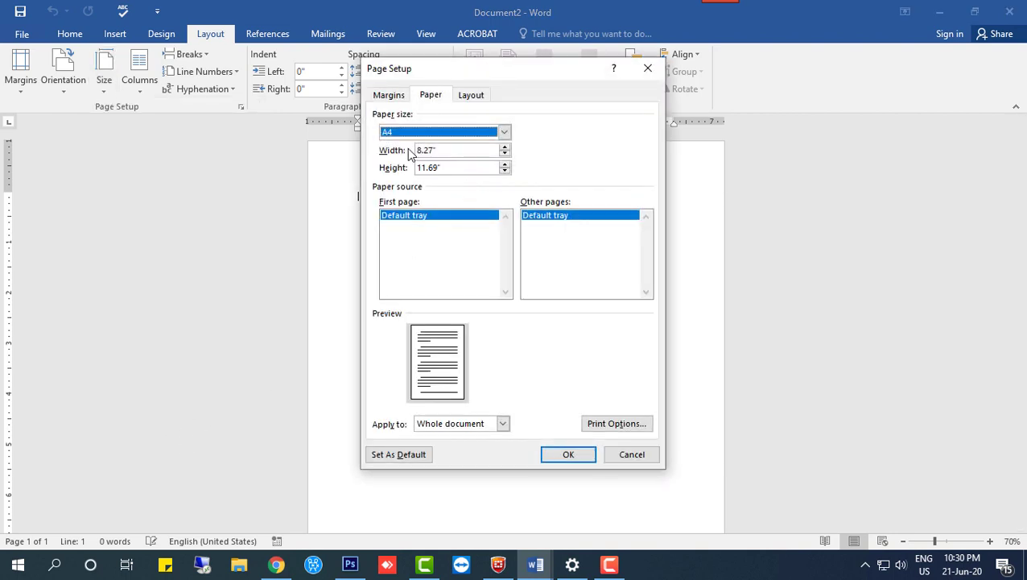
{"action": "left_click", "coordinate": [446, 152]}
{"action": "left_click_drag", "start_coordinate": [452, 151], "coordinate": [359, 158]}
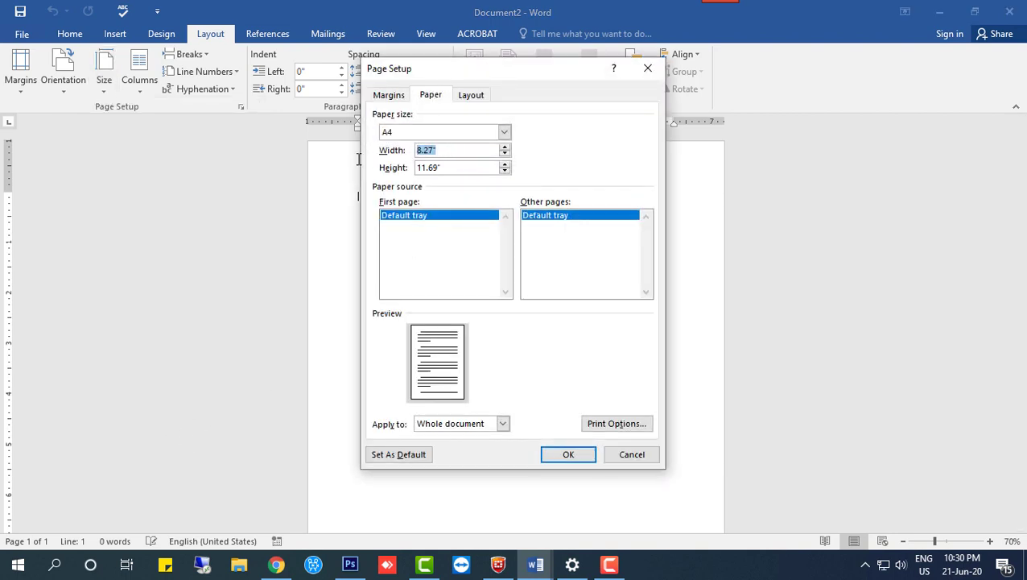
{"action": "type", "text": "5"}
{"action": "type", "text": ".83"}
{"action": "left_click_drag", "start_coordinate": [452, 167], "coordinate": [323, 167]}
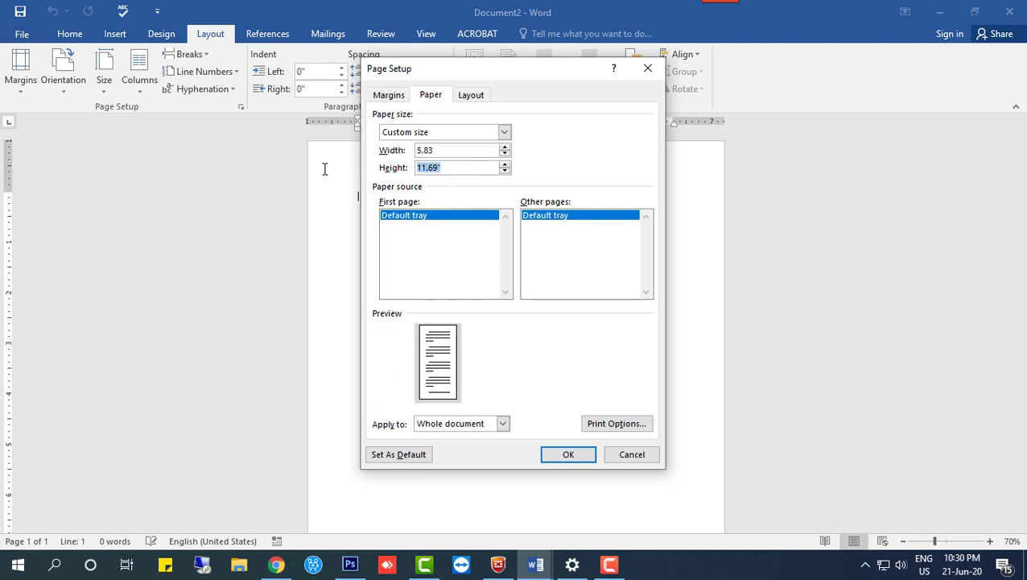
{"action": "type", "text": "8.2"}
{"action": "type", "text": "7"}
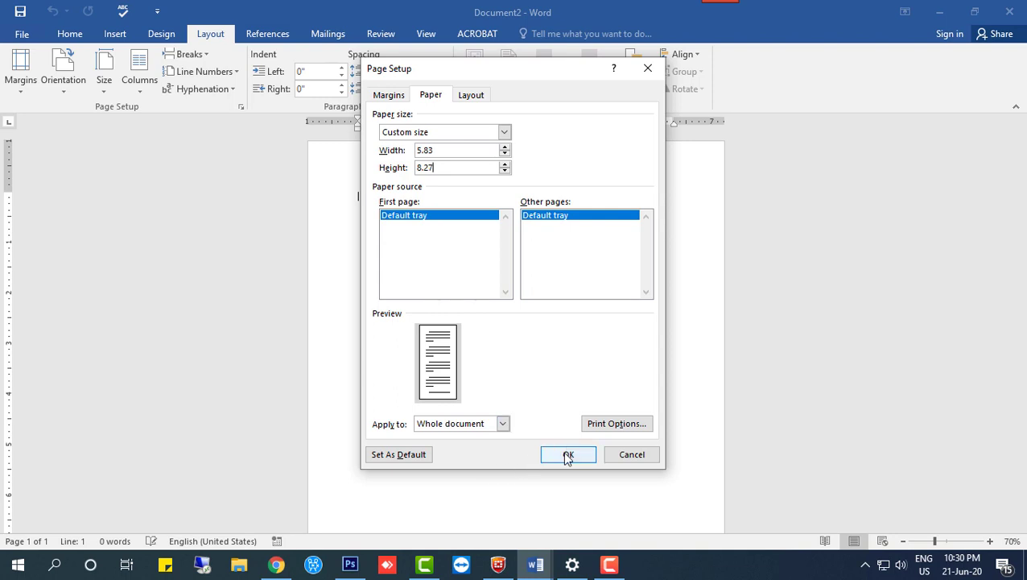
{"action": "left_click", "coordinate": [567, 454]}
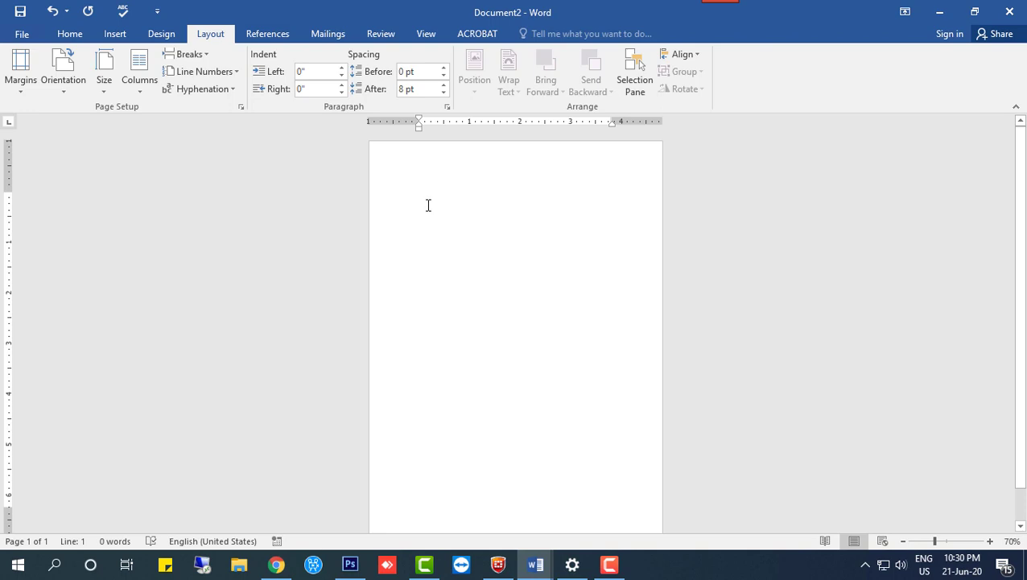
- Paste the Happy Fathers' Day poem and center-align every line from title to last line
{"action": "type", "text": "HAPPY FATHERS’ DAY When I had a problem I didn't know how to solve, I called Dad. When I was upset and feeling down, I called Dad. When I was broke and needed money, I called Dad. When I felt the world was against me, I called Dad. When something arose I didn't understand, I called Dad. And, every time I called Dad, he always made me feel better. Thanks for always being there Dad!"}
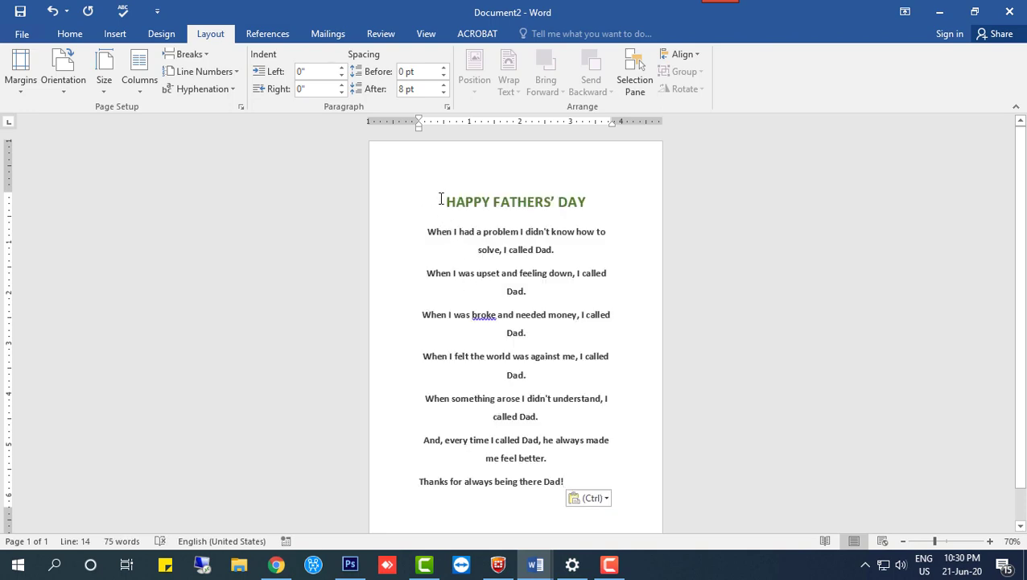
{"action": "left_click_drag", "start_coordinate": [445, 201], "coordinate": [632, 480]}
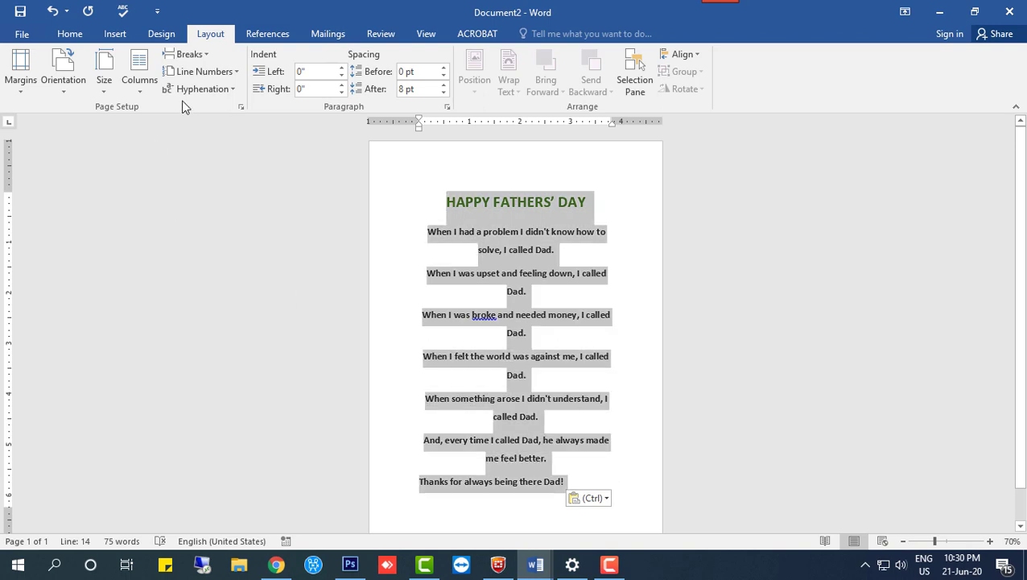
{"action": "left_click", "coordinate": [69, 34]}
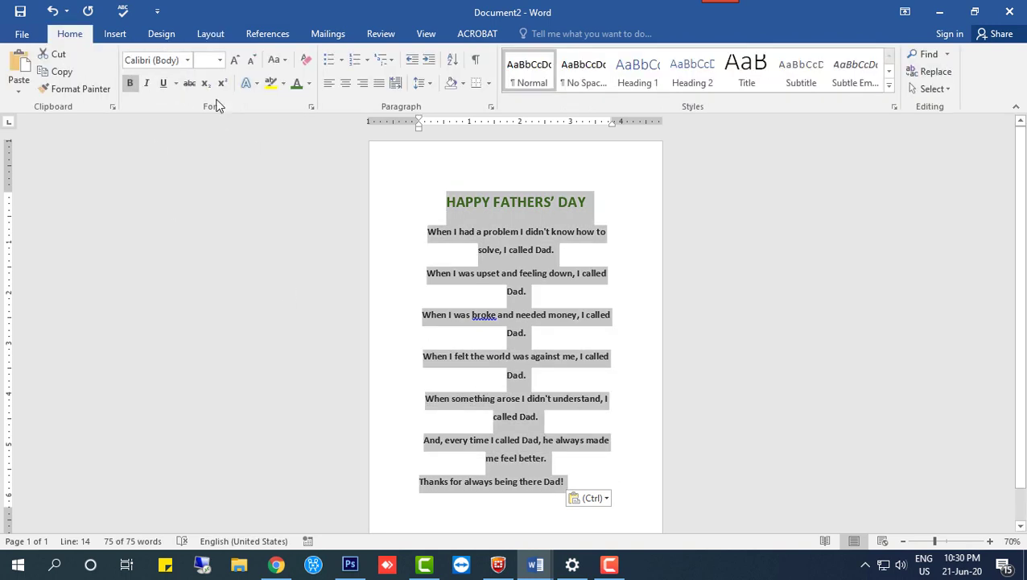
{"action": "left_click", "coordinate": [346, 82]}
{"action": "left_click", "coordinate": [644, 436]}
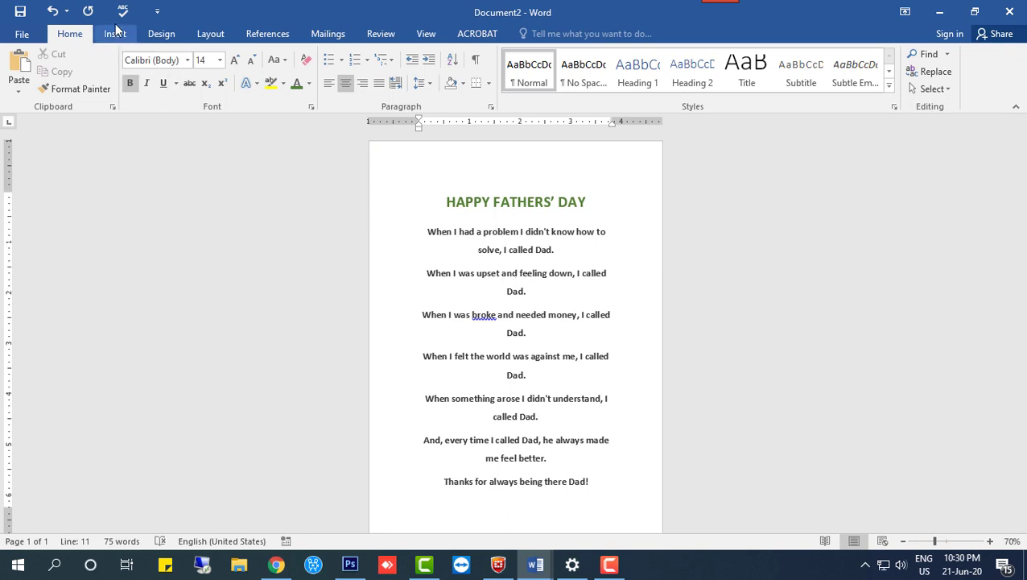
- Open Page Borders and preview the Box, Shadow, 3-D and Custom settings
{"action": "left_click", "coordinate": [169, 41]}
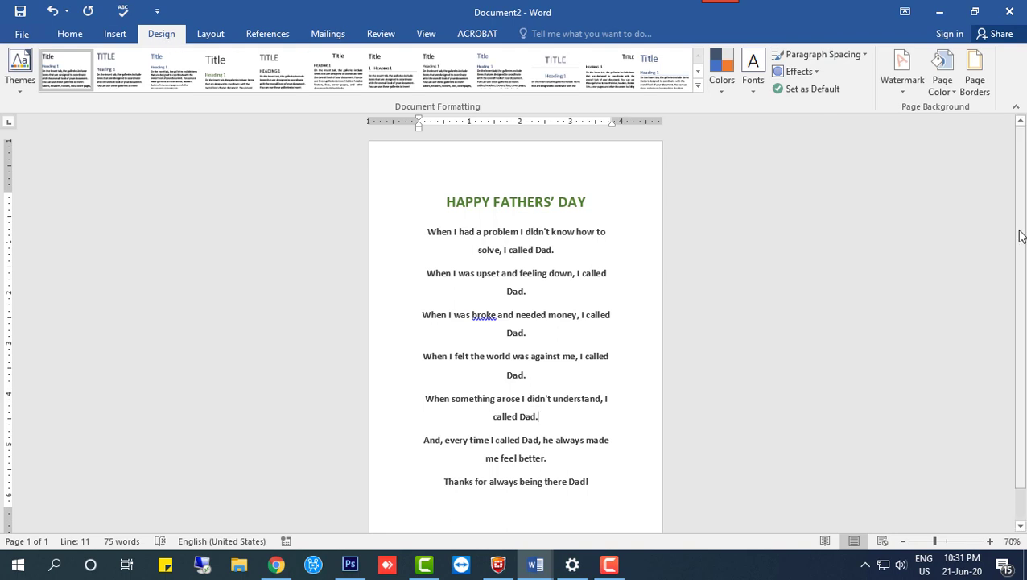
{"action": "left_click", "coordinate": [976, 85]}
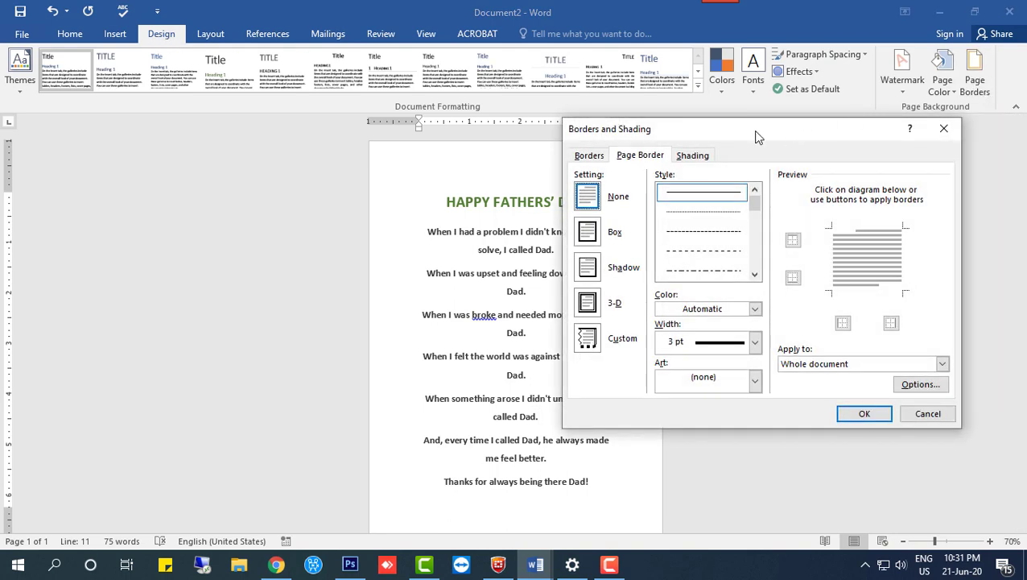
{"action": "left_click_drag", "start_coordinate": [756, 137], "coordinate": [842, 125]}
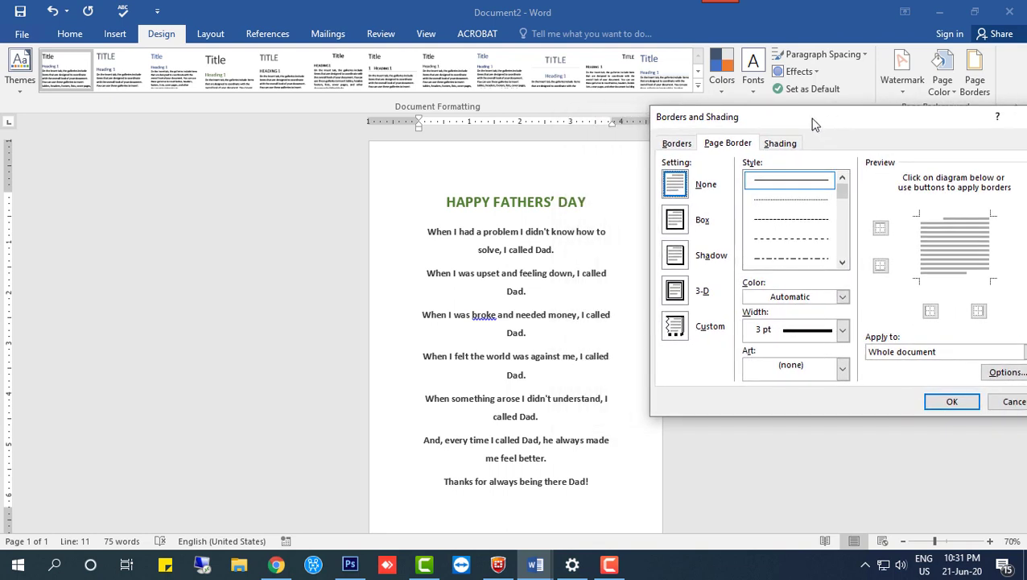
{"action": "left_click_drag", "start_coordinate": [812, 125], "coordinate": [798, 125]}
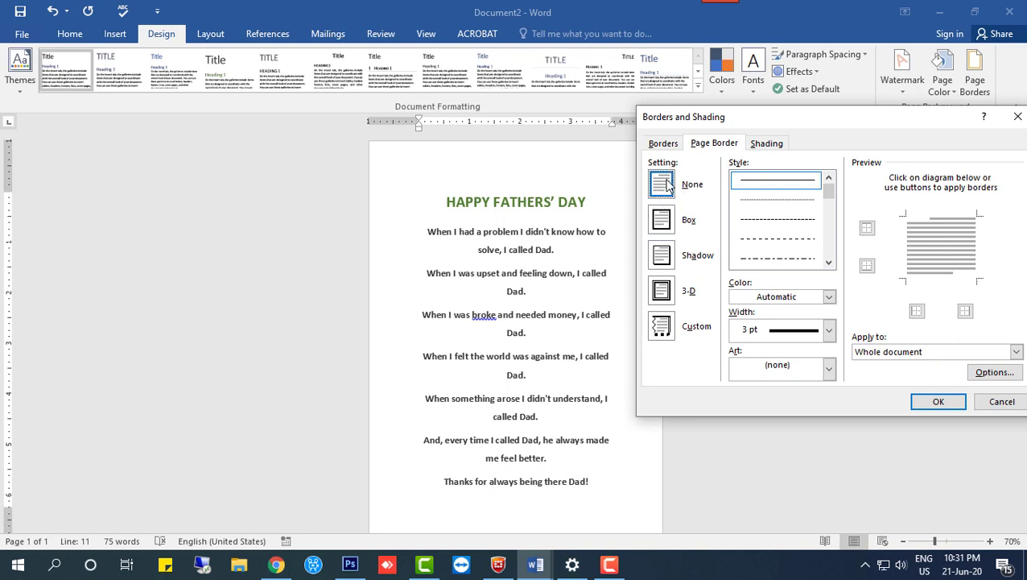
{"action": "left_click", "coordinate": [660, 225]}
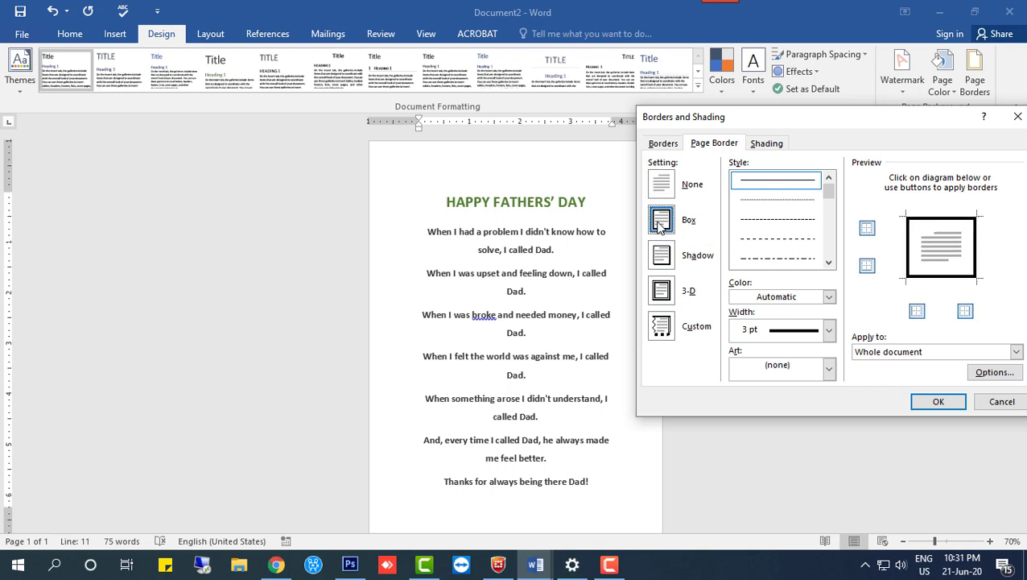
{"action": "left_click", "coordinate": [660, 262]}
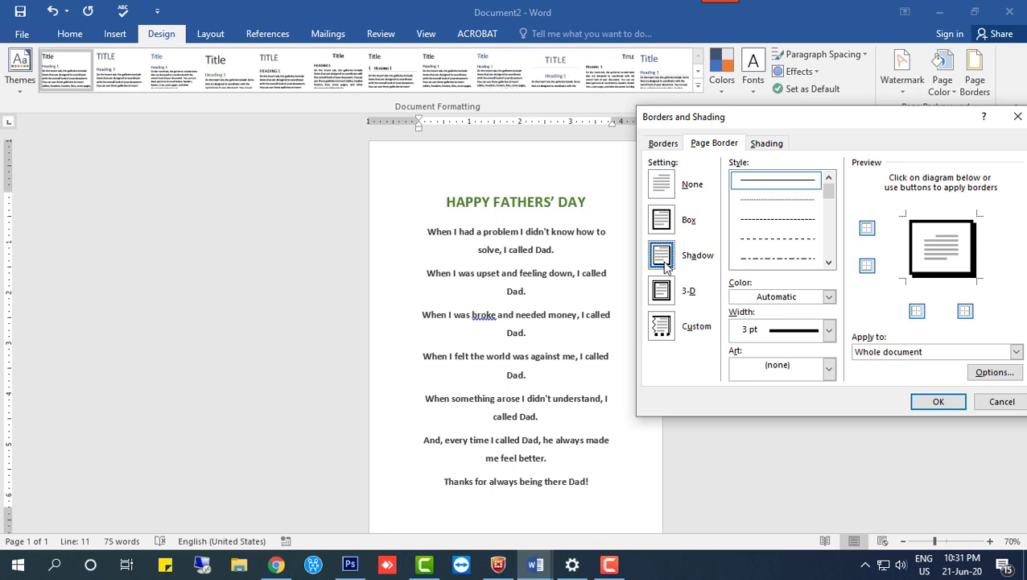
{"action": "left_click", "coordinate": [667, 292]}
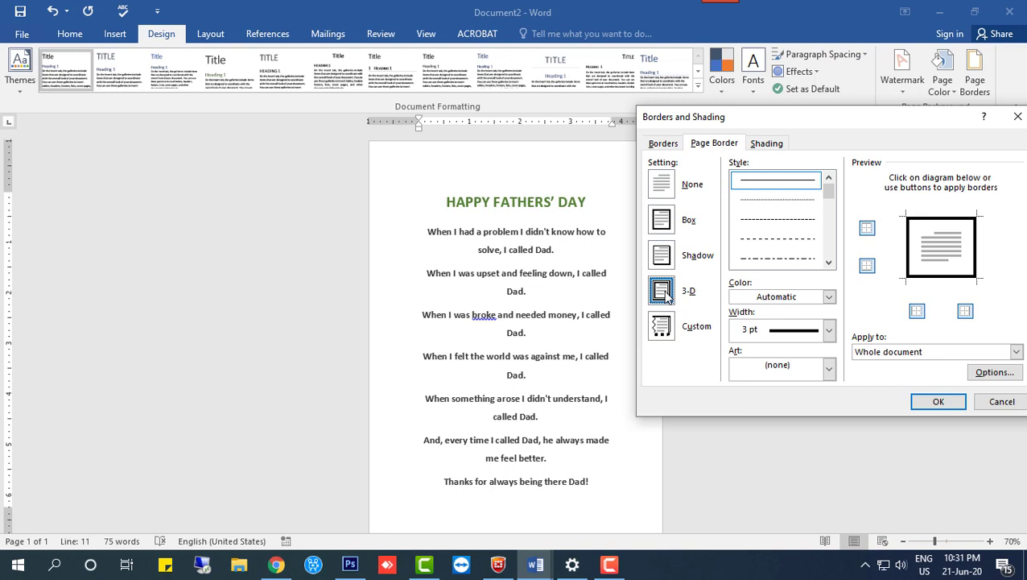
{"action": "left_click", "coordinate": [665, 333]}
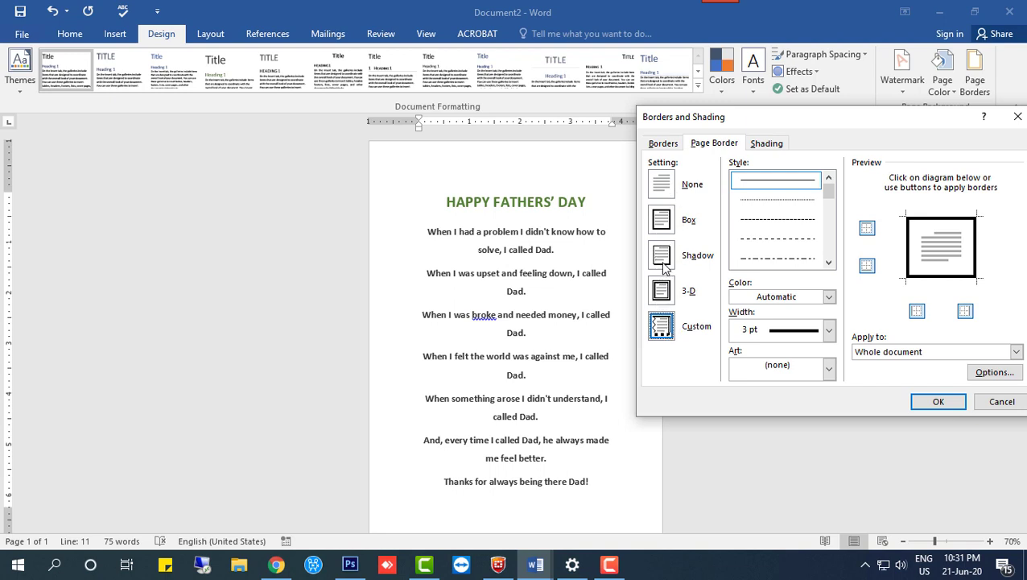
- Choose the Shadow border setting with a thick line style
{"action": "left_click", "coordinate": [662, 256]}
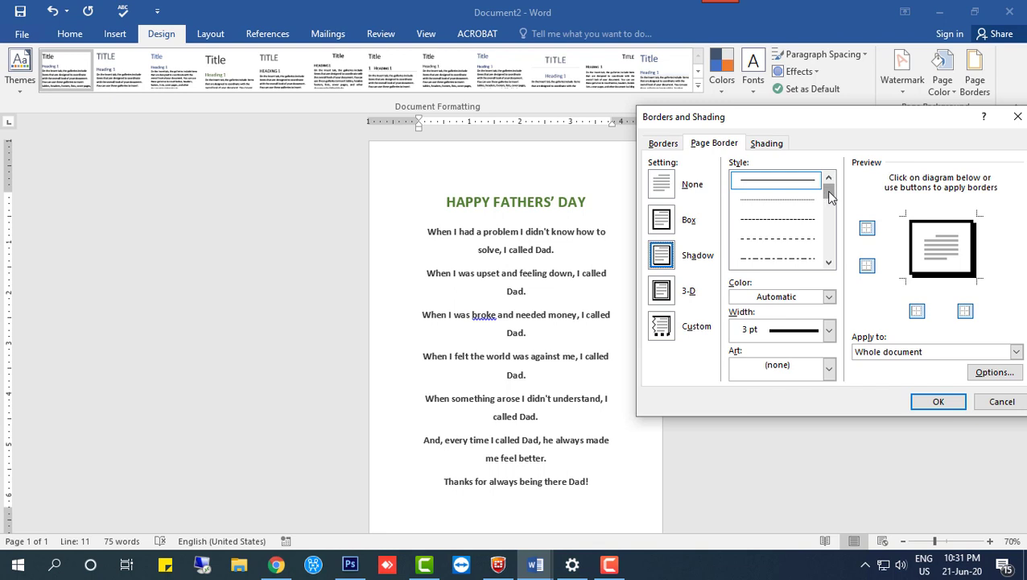
{"action": "mouse_move", "coordinate": [826, 193]}
{"action": "left_mouse_down"}
{"action": "mouse_move", "coordinate": [826, 232]}
{"action": "mouse_move", "coordinate": [829, 207]}
{"action": "left_mouse_up"}
{"action": "left_click", "coordinate": [793, 228]}
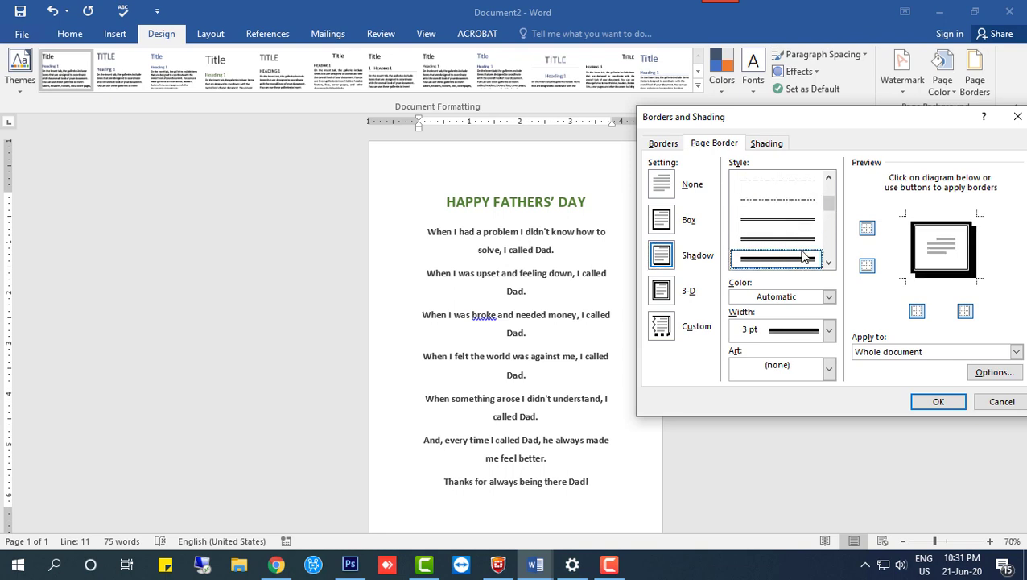
{"action": "key", "text": "Tab"}
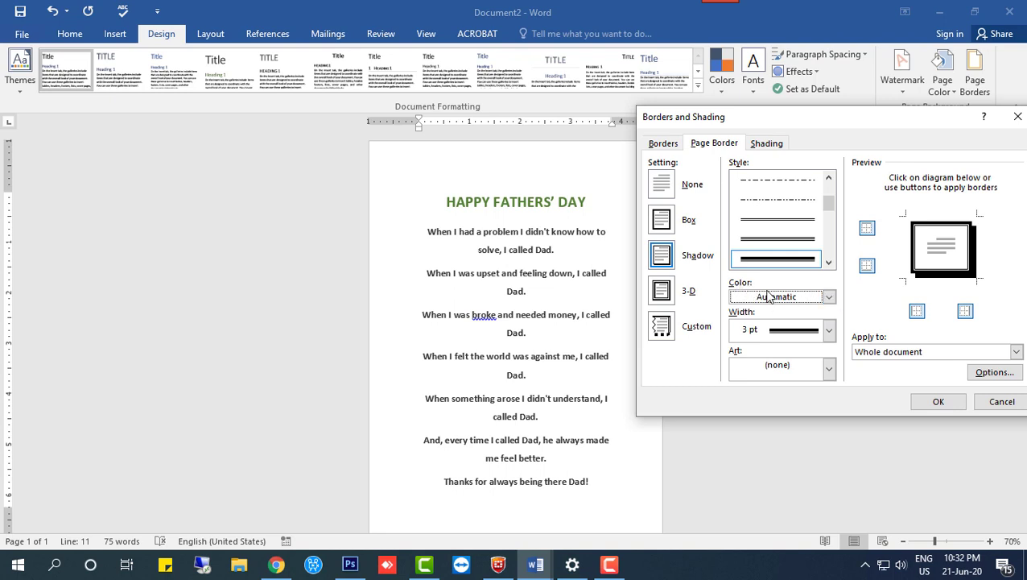
- Apply a dark green, 3 pt double-line border to the page
{"action": "left_click", "coordinate": [829, 297]}
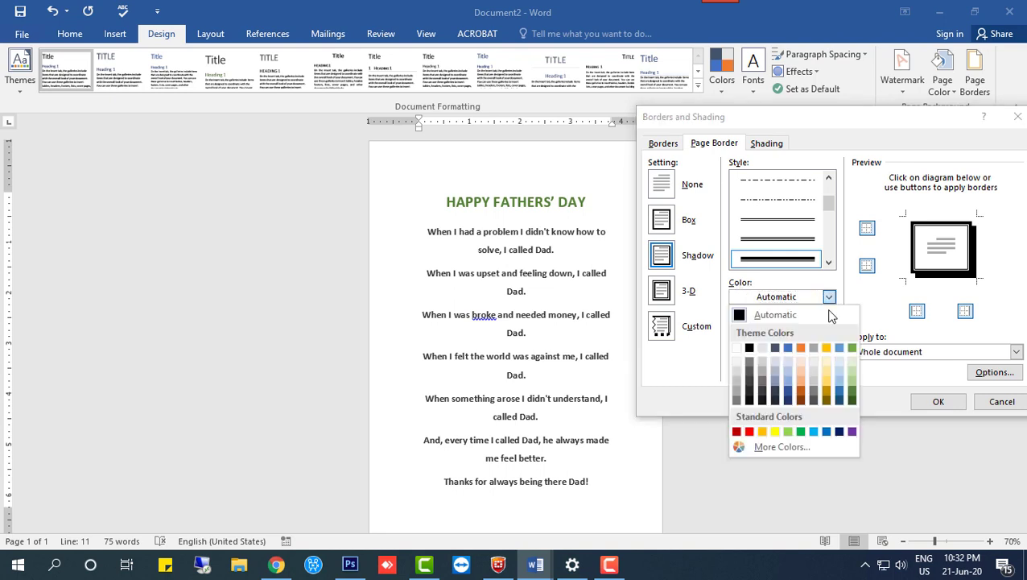
{"action": "left_click", "coordinate": [853, 400]}
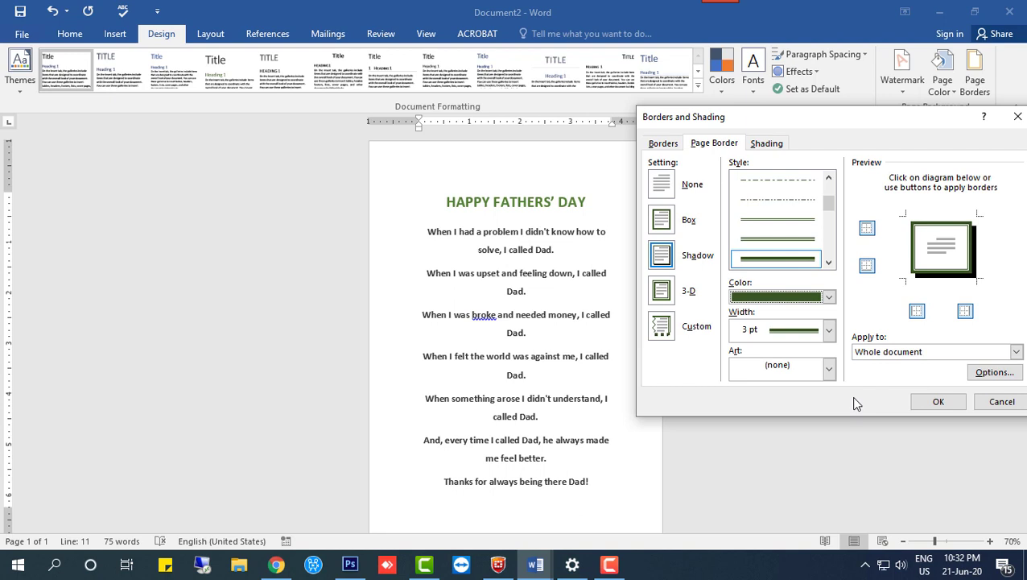
{"action": "left_click", "coordinate": [829, 332]}
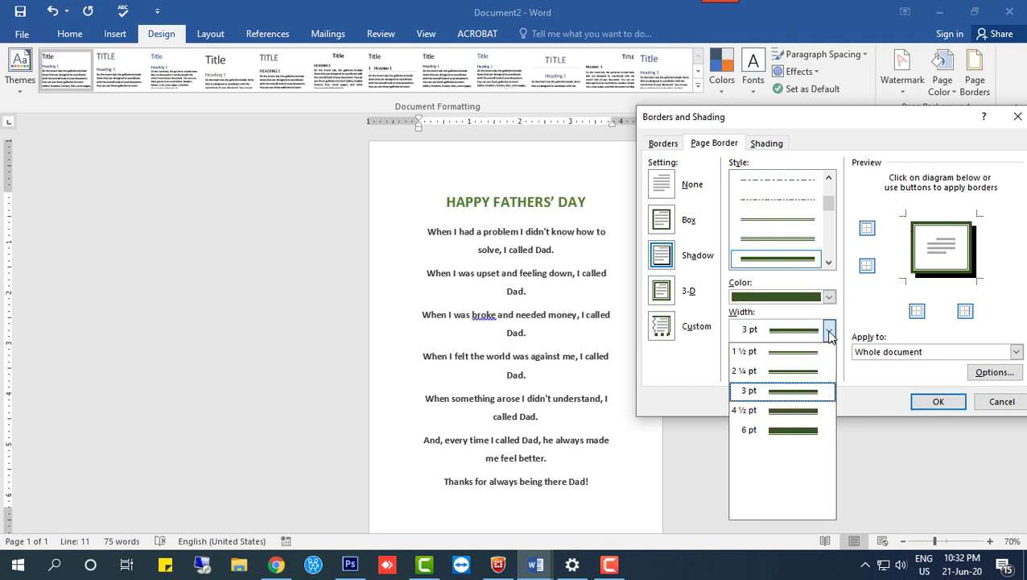
{"action": "left_click", "coordinate": [768, 392]}
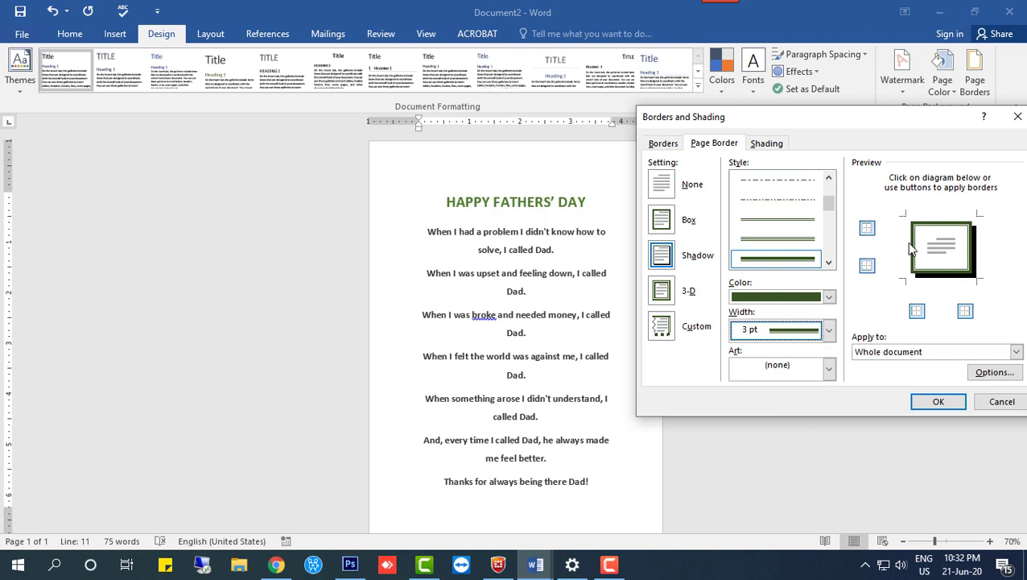
{"action": "left_click", "coordinate": [867, 230]}
{"action": "left_click", "coordinate": [868, 230]}
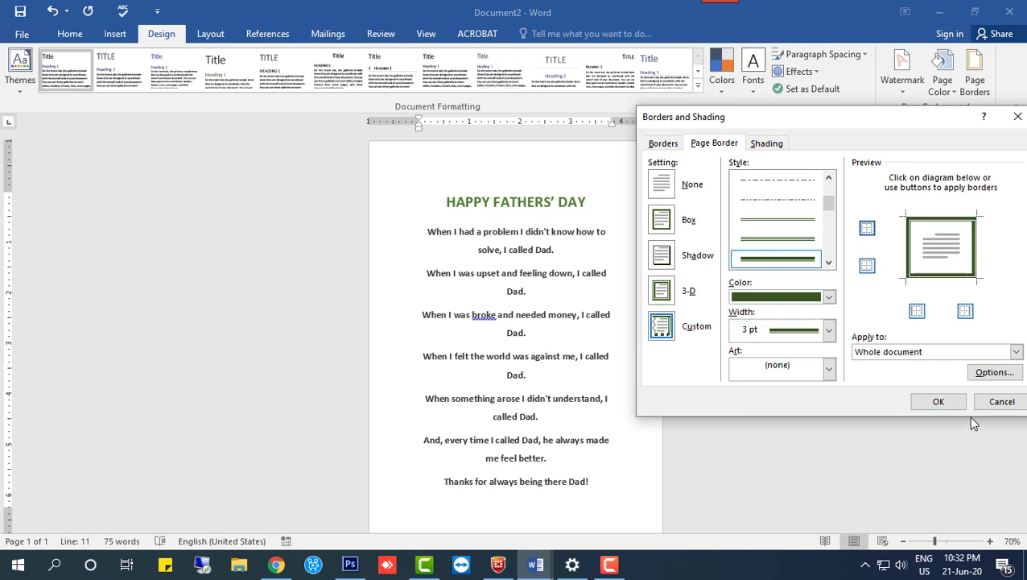
{"action": "left_click", "coordinate": [952, 409]}
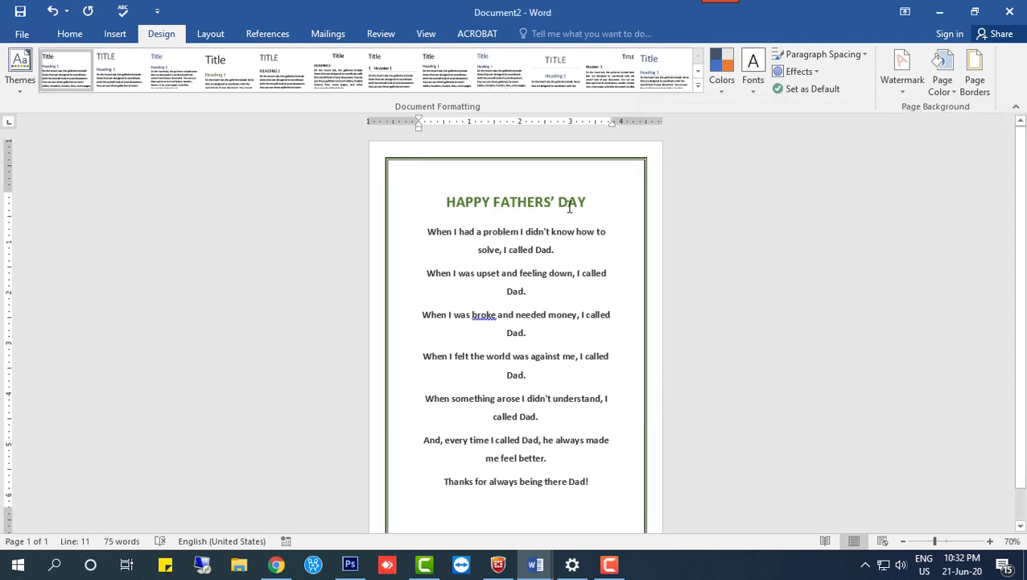
{"action": "scroll", "coordinate": [569, 205], "scroll_direction": "down", "scroll_amount": 1}
{"action": "scroll", "coordinate": [590, 241], "scroll_direction": "up", "scroll_amount": 1}
- Use a Custom border with a double-wavy line on only the left and right sides
{"action": "left_click", "coordinate": [975, 76]}
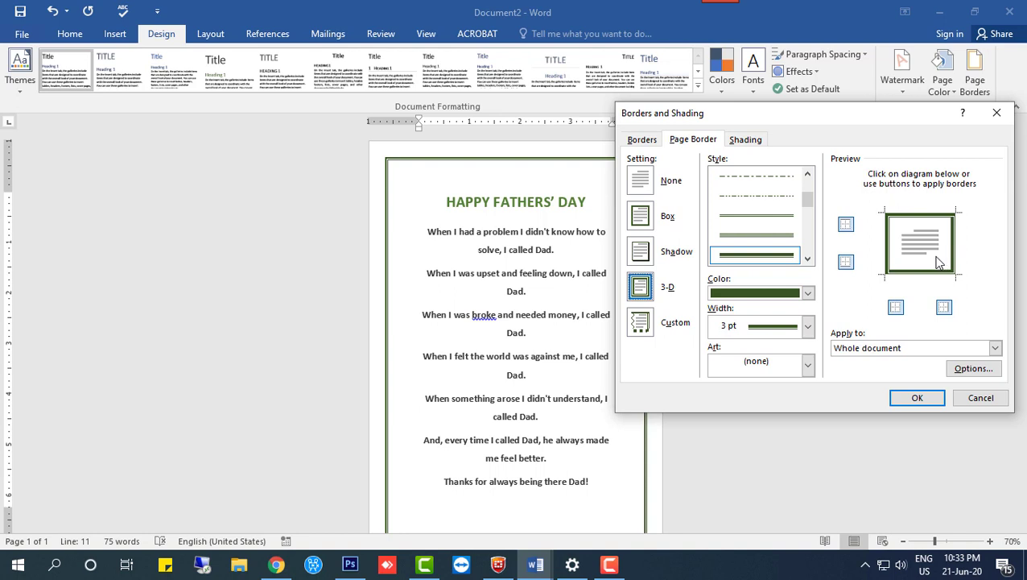
{"action": "left_click", "coordinate": [649, 330]}
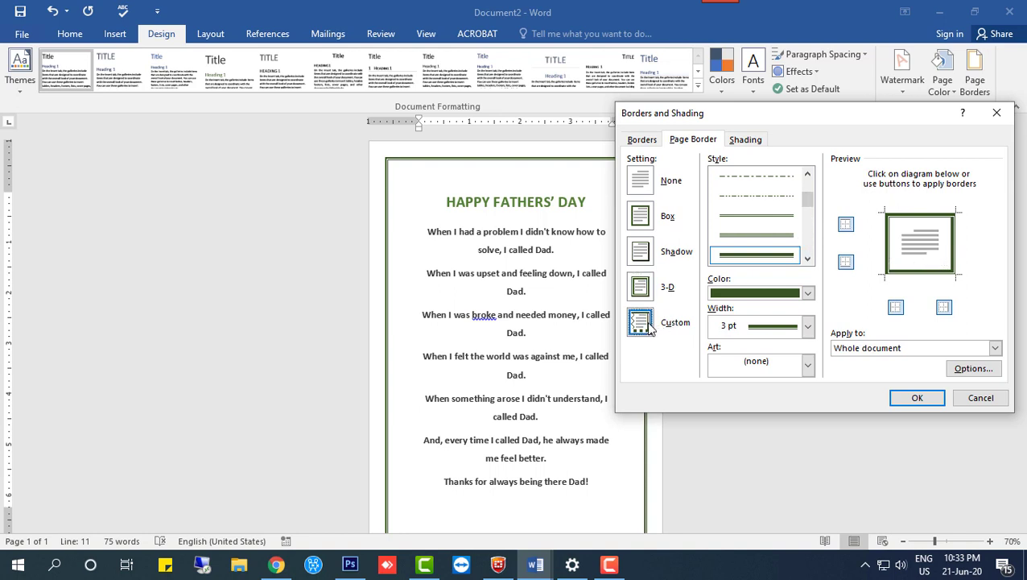
{"action": "left_click_drag", "start_coordinate": [808, 198], "coordinate": [807, 211]}
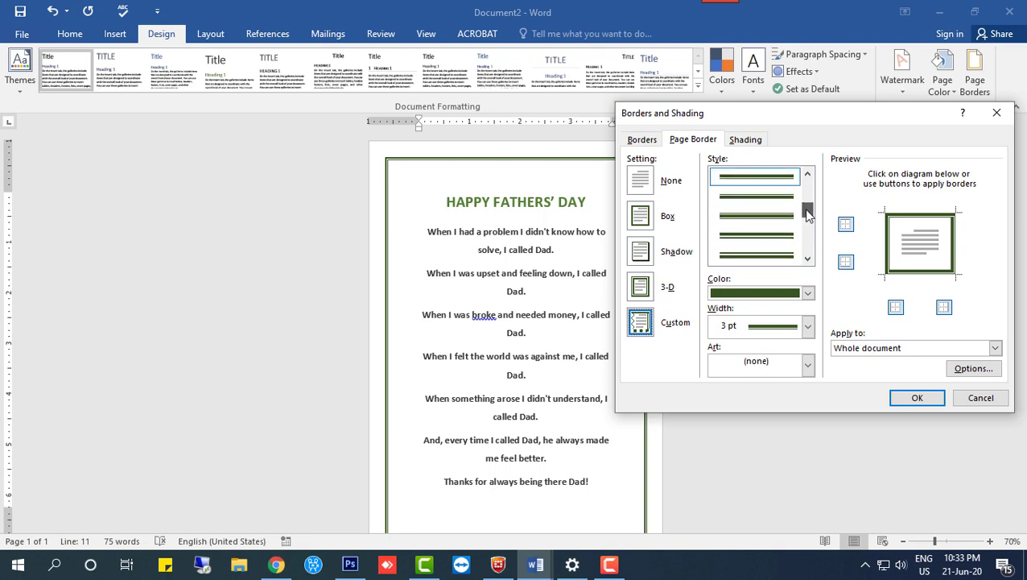
{"action": "left_click", "coordinate": [810, 229]}
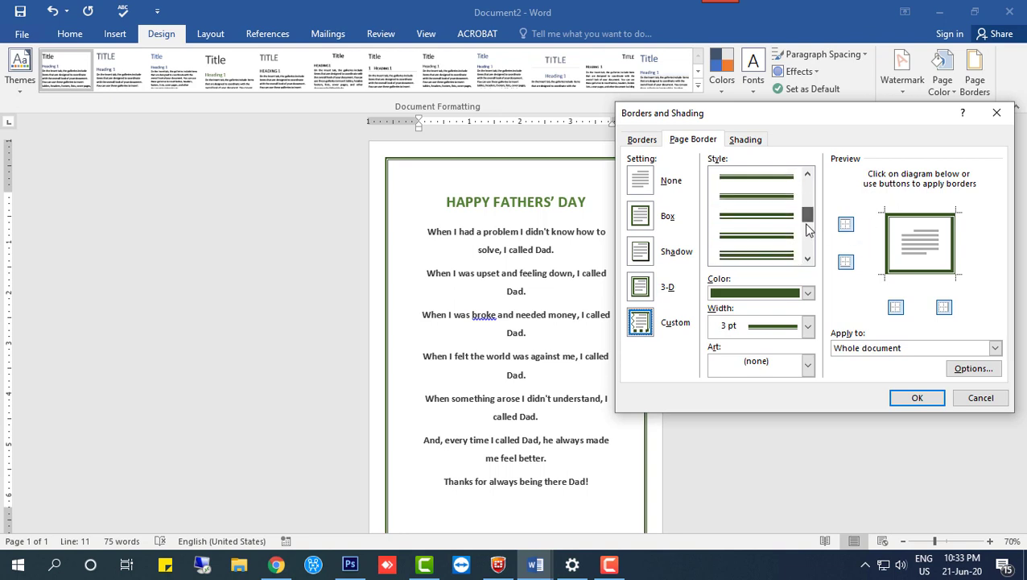
{"action": "left_click", "coordinate": [810, 230]}
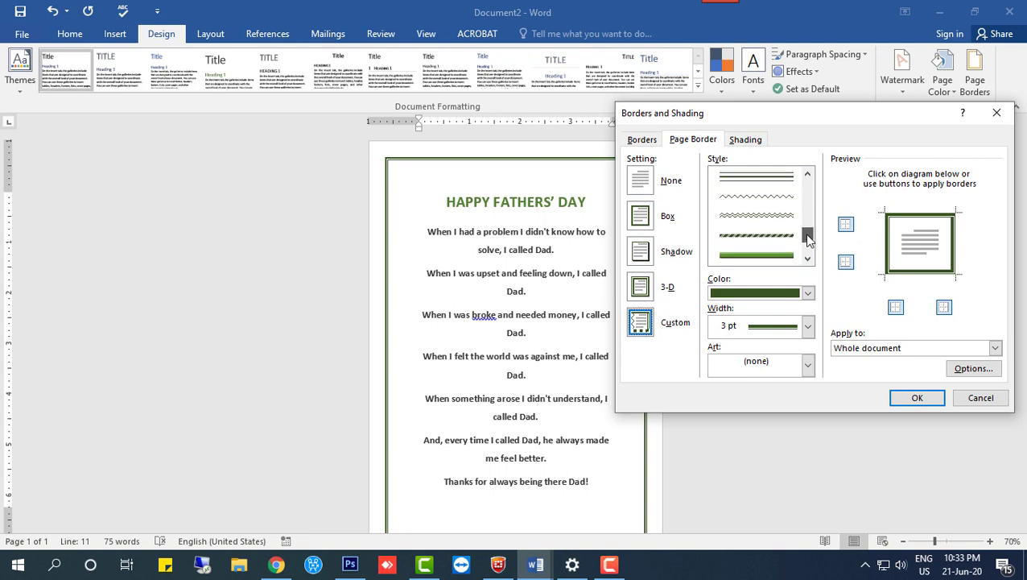
{"action": "left_click", "coordinate": [763, 216]}
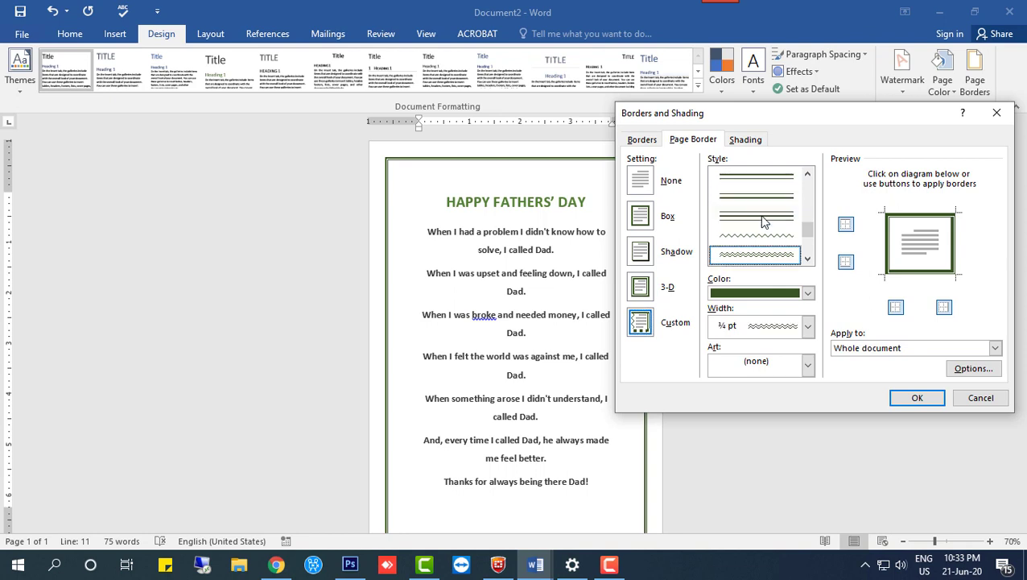
{"action": "left_click", "coordinate": [888, 253]}
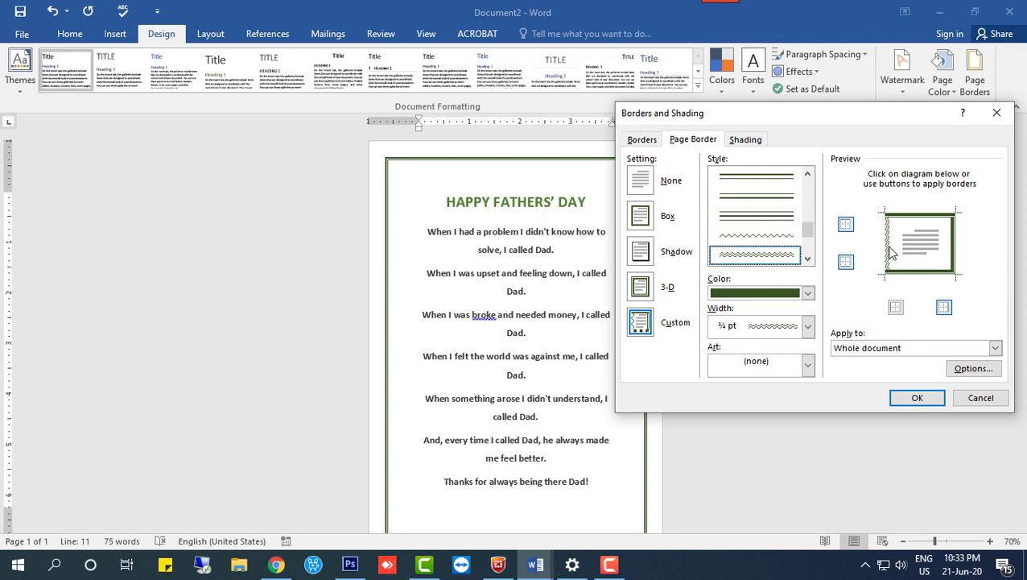
{"action": "left_click", "coordinate": [952, 255]}
{"action": "left_click", "coordinate": [917, 397]}
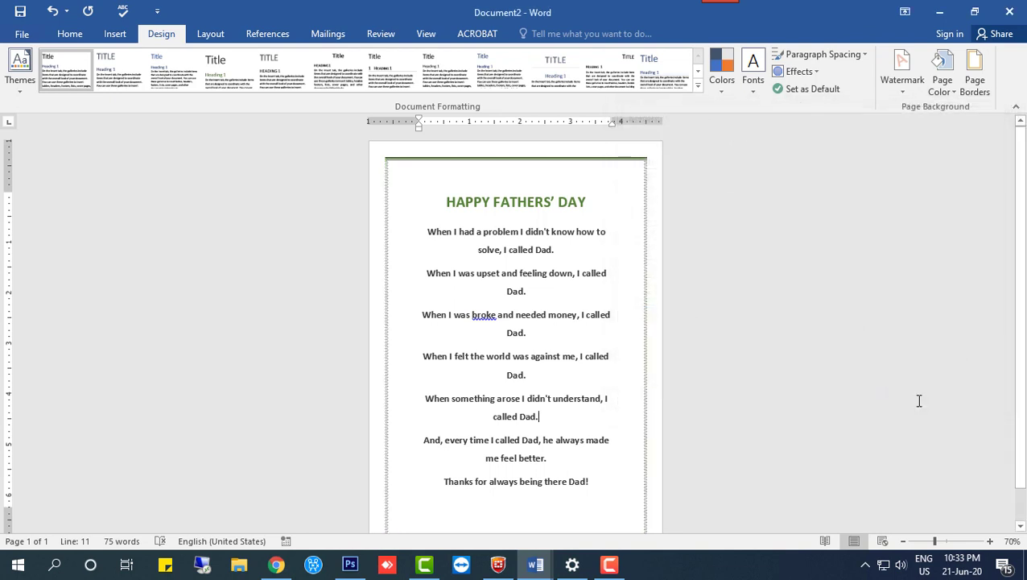
- Clear the wavy left and right sides in the border preview and apply the change
{"action": "scroll", "coordinate": [551, 233], "scroll_direction": "down", "scroll_amount": 1}
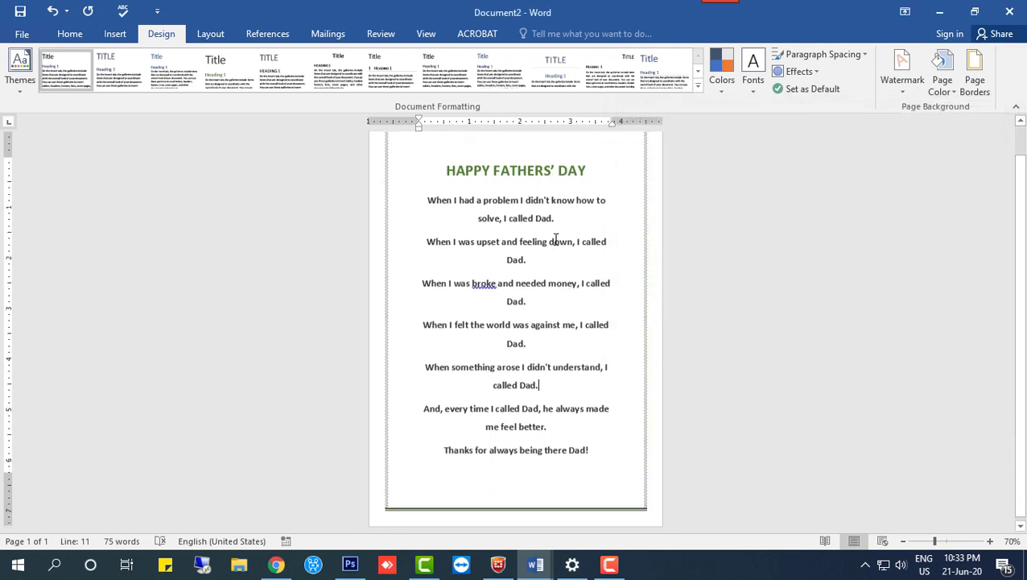
{"action": "scroll", "coordinate": [947, 203], "scroll_direction": "up", "scroll_amount": 1}
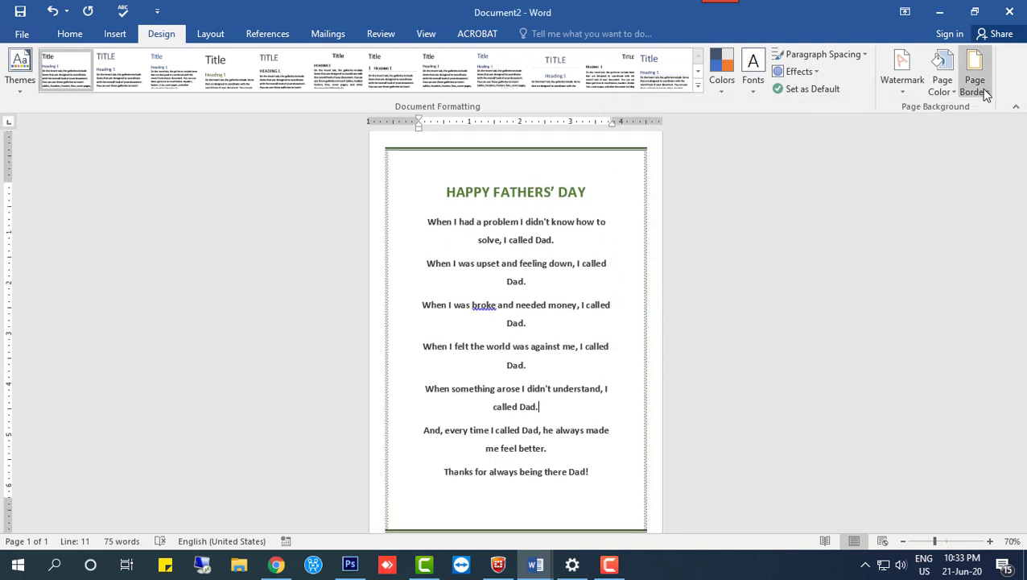
{"action": "left_click", "coordinate": [984, 93]}
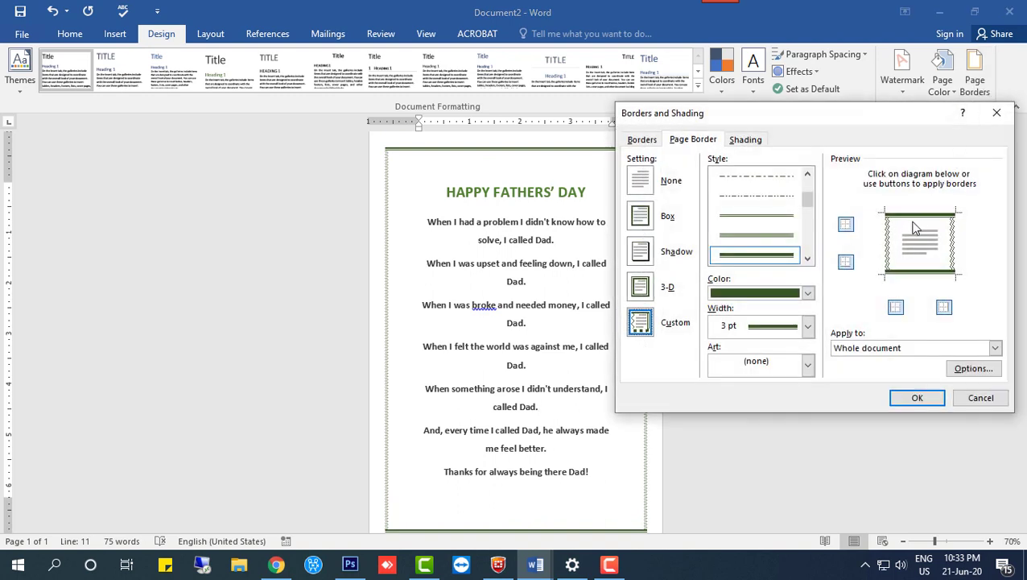
{"action": "left_click", "coordinate": [888, 255]}
{"action": "left_click", "coordinate": [889, 255]}
{"action": "left_click", "coordinate": [954, 245]}
{"action": "left_click", "coordinate": [956, 245]}
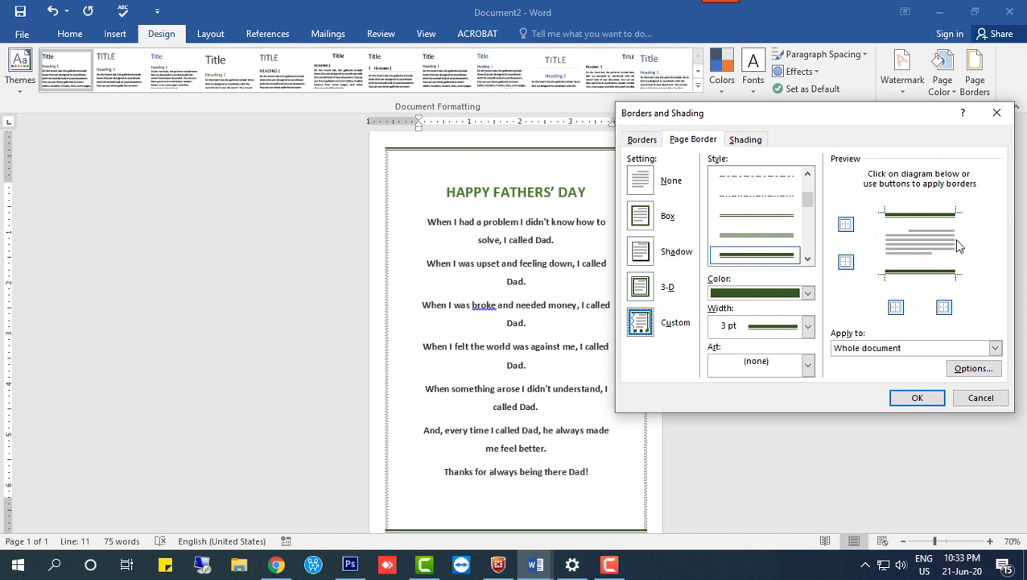
{"action": "left_click", "coordinate": [918, 398]}
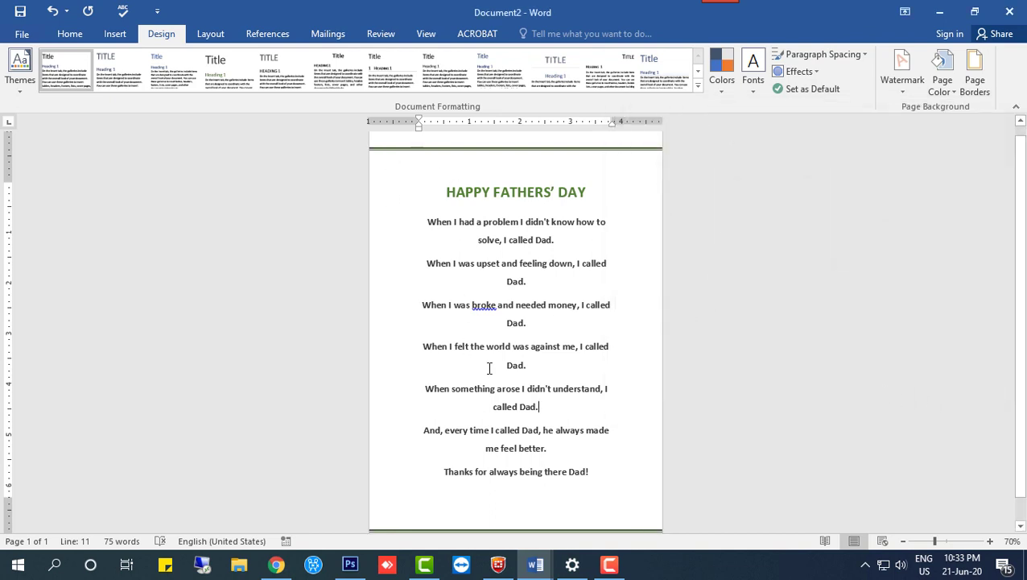
{"action": "scroll", "coordinate": [618, 426], "scroll_direction": "down", "scroll_amount": 1}
{"action": "scroll", "coordinate": [618, 426], "scroll_direction": "up", "scroll_amount": 1}
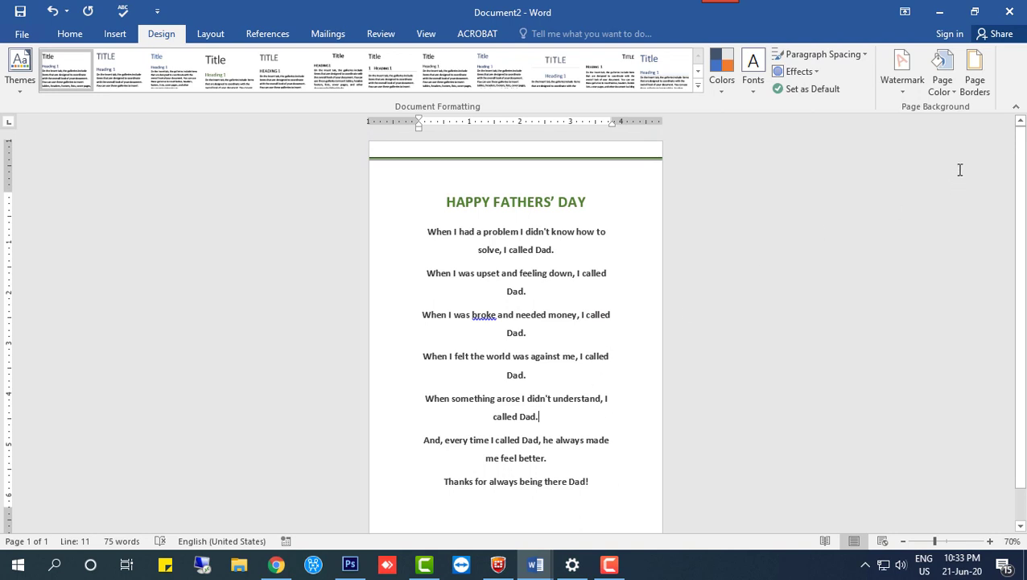
- Pick the holly design from the Art page border list
{"action": "left_click", "coordinate": [976, 90]}
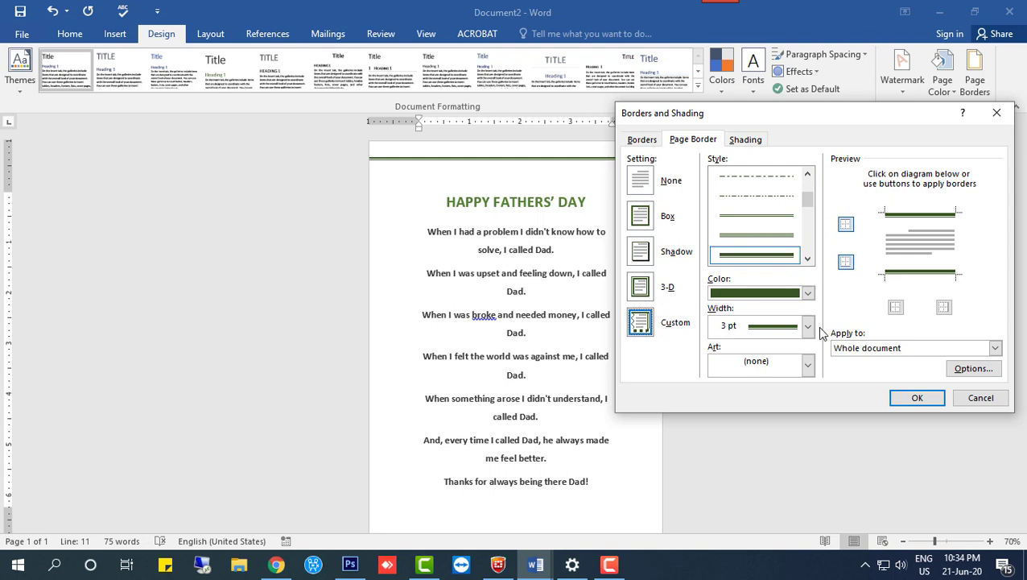
{"action": "left_click", "coordinate": [809, 367]}
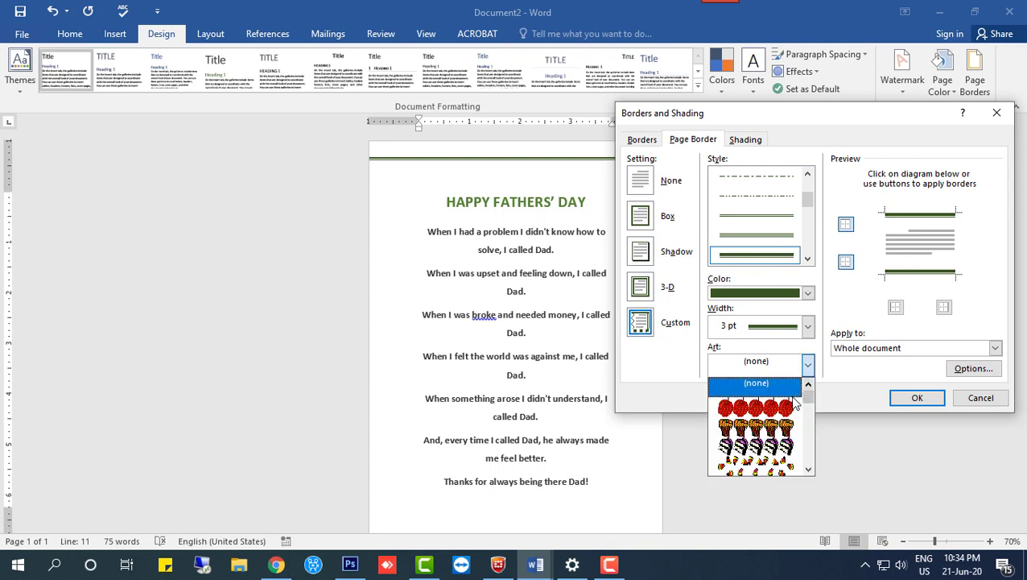
{"action": "scroll", "coordinate": [783, 414], "scroll_direction": "down", "scroll_amount": 2}
{"action": "scroll", "coordinate": [783, 415], "scroll_direction": "down", "scroll_amount": 2}
{"action": "scroll", "coordinate": [783, 415], "scroll_direction": "down", "scroll_amount": 1}
{"action": "scroll", "coordinate": [784, 419], "scroll_direction": "down", "scroll_amount": 2}
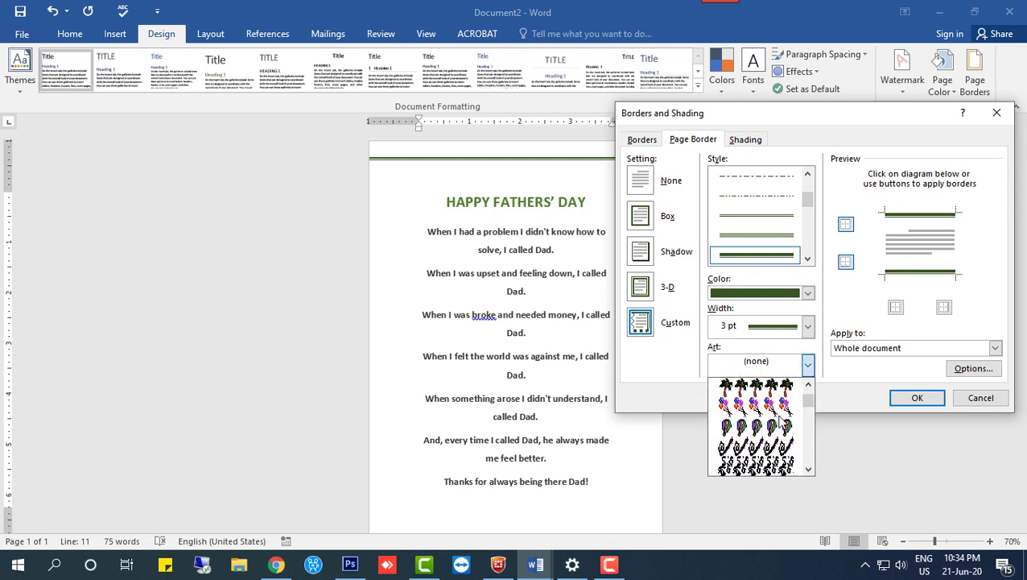
{"action": "scroll", "coordinate": [783, 420], "scroll_direction": "down", "scroll_amount": 2}
{"action": "scroll", "coordinate": [781, 420], "scroll_direction": "down", "scroll_amount": 2}
{"action": "scroll", "coordinate": [778, 422], "scroll_direction": "down", "scroll_amount": 2}
{"action": "scroll", "coordinate": [778, 420], "scroll_direction": "down", "scroll_amount": 2}
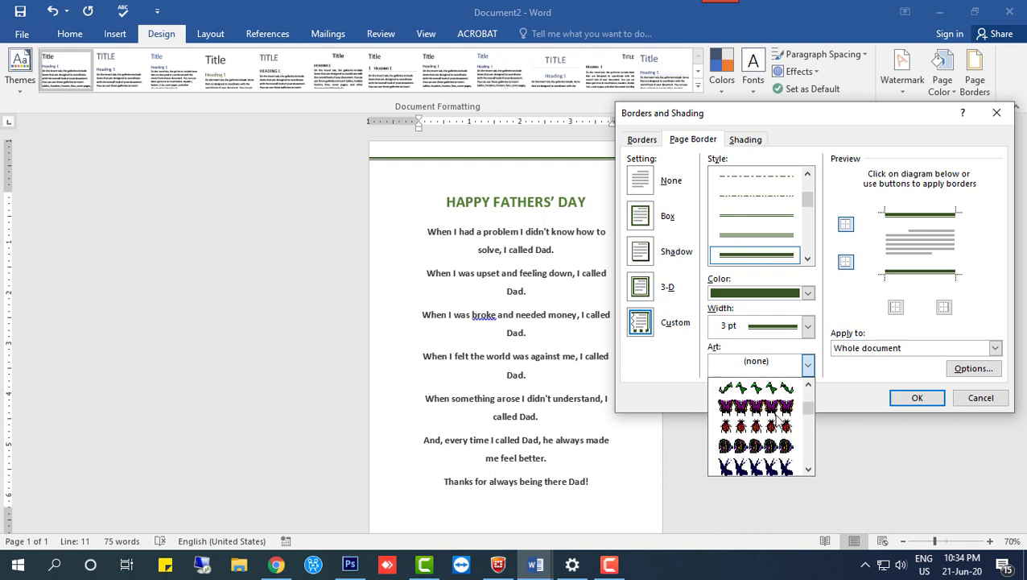
{"action": "scroll", "coordinate": [778, 420], "scroll_direction": "down", "scroll_amount": 2}
{"action": "scroll", "coordinate": [778, 419], "scroll_direction": "down", "scroll_amount": 2}
{"action": "scroll", "coordinate": [780, 417], "scroll_direction": "down", "scroll_amount": 2}
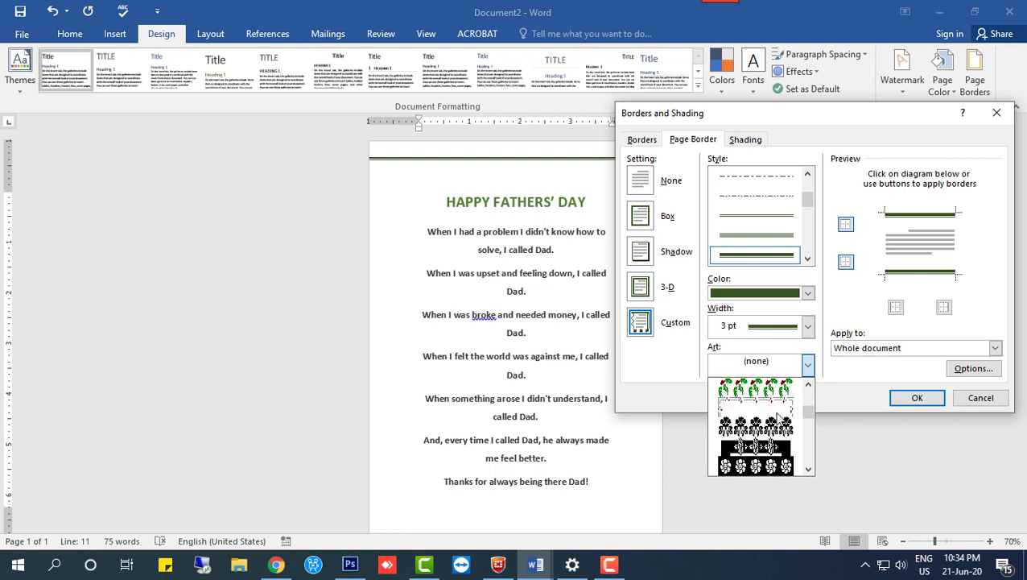
{"action": "left_click", "coordinate": [781, 392]}
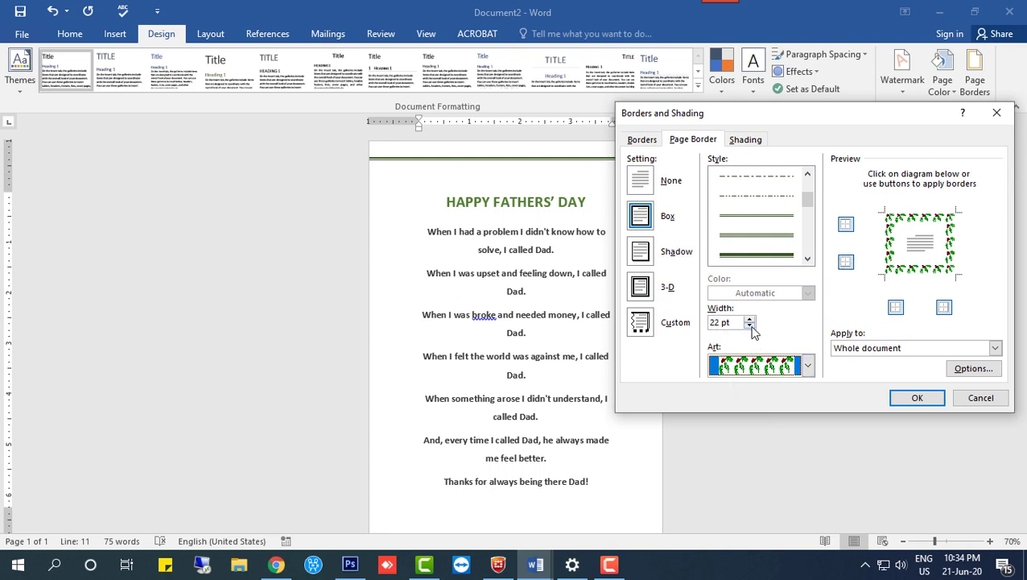
- Set the holly art border width to 22 pt and apply it to the page
{"action": "left_click", "coordinate": [750, 326]}
{"action": "left_click", "coordinate": [750, 319]}
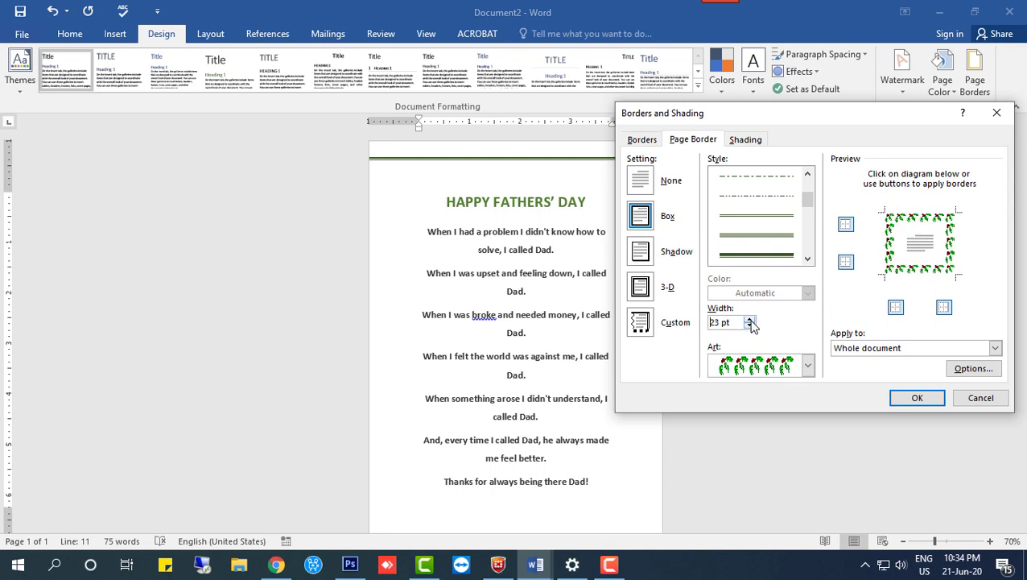
{"action": "left_click", "coordinate": [749, 326]}
{"action": "left_click", "coordinate": [917, 398]}
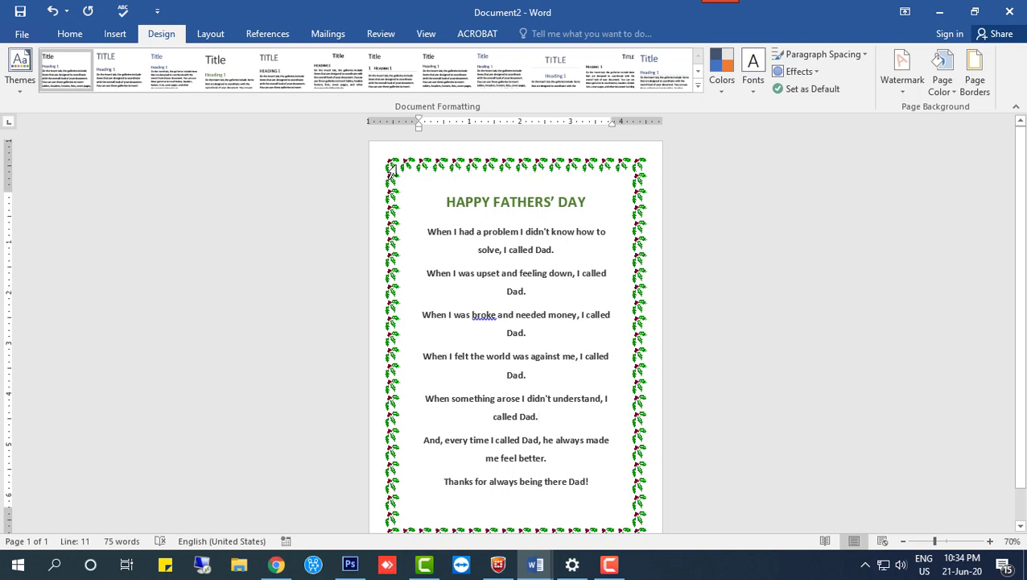
{"action": "scroll", "coordinate": [627, 505], "scroll_direction": "down", "scroll_amount": 1}
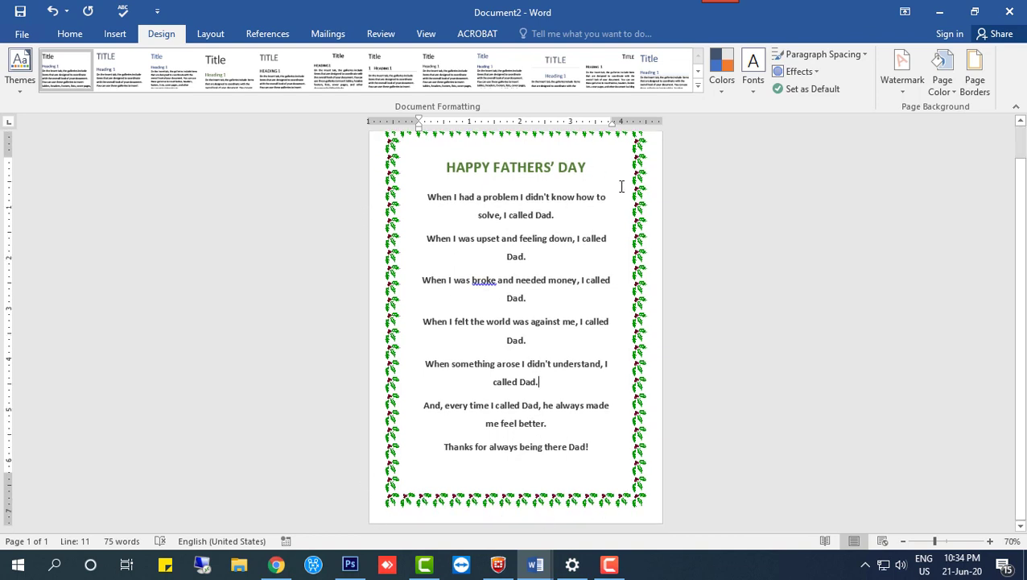
{"action": "scroll", "coordinate": [622, 262], "scroll_direction": "up", "scroll_amount": 1}
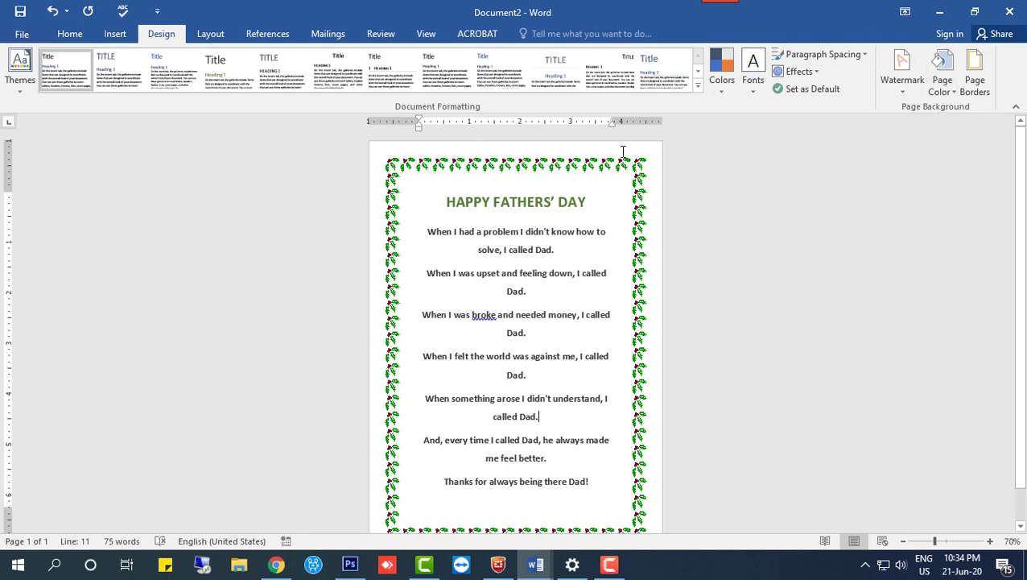
{"action": "left_click", "coordinate": [934, 81]}
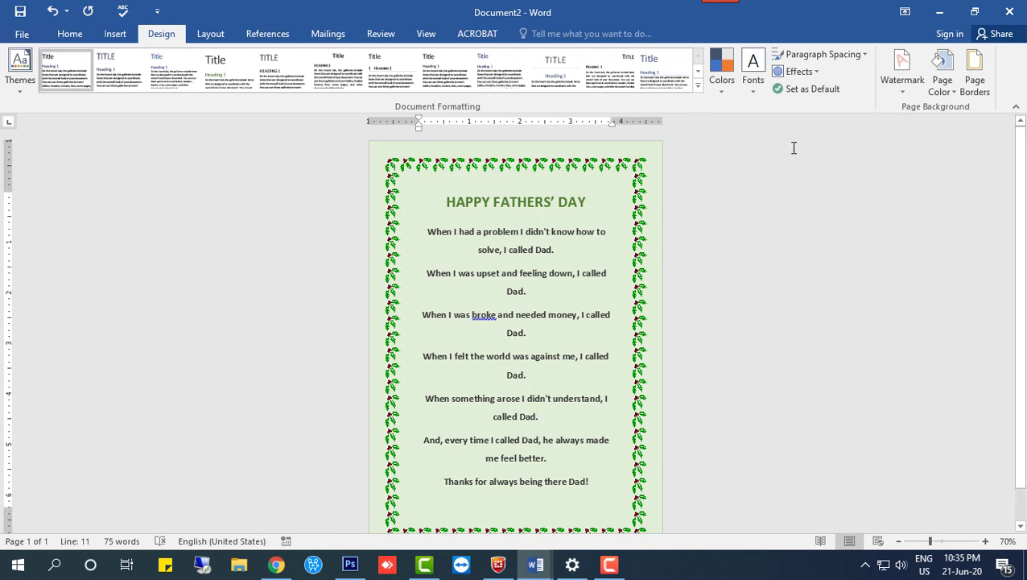
{"action": "left_click", "coordinate": [935, 90]}
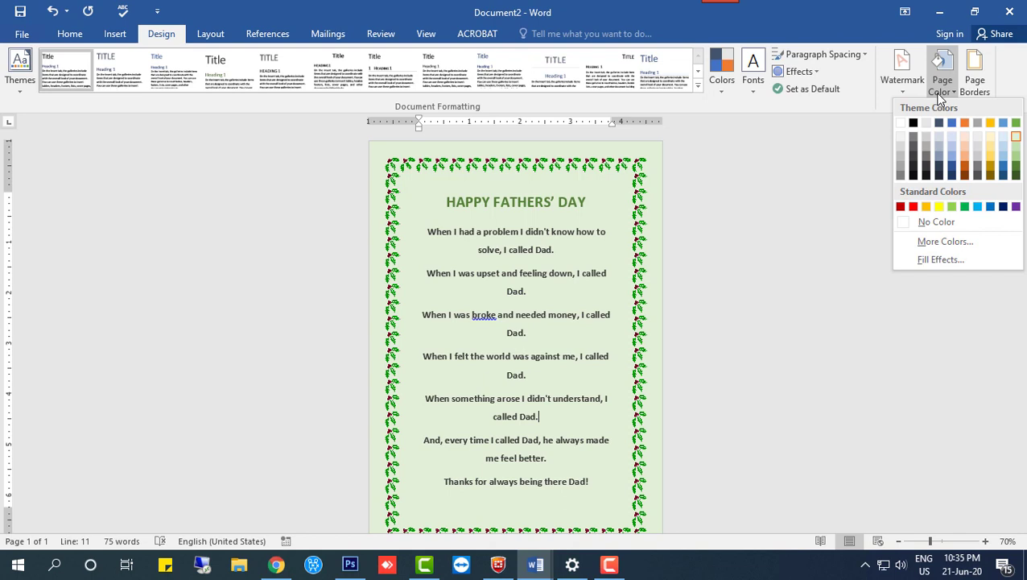
{"action": "left_click", "coordinate": [941, 93]}
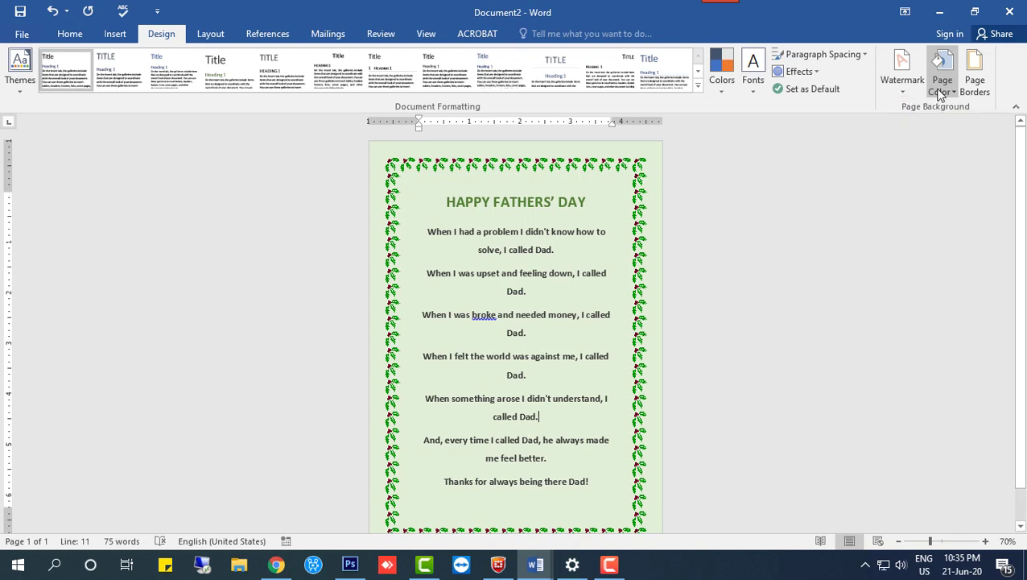
- Apply the DO NOT COPY 1 watermark, then reopen the watermark gallery
{"action": "left_click", "coordinate": [911, 93]}
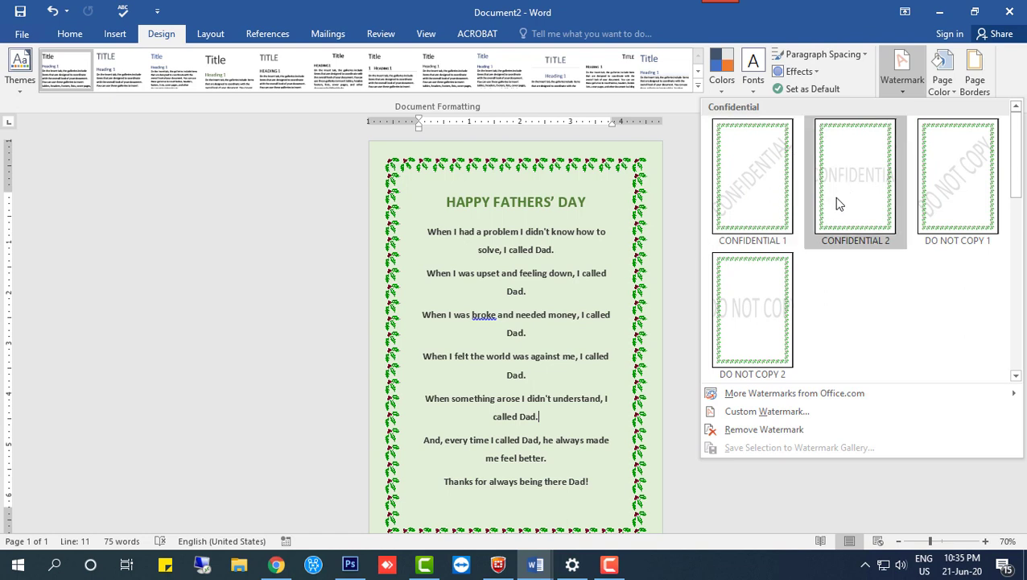
{"action": "left_click", "coordinate": [945, 203]}
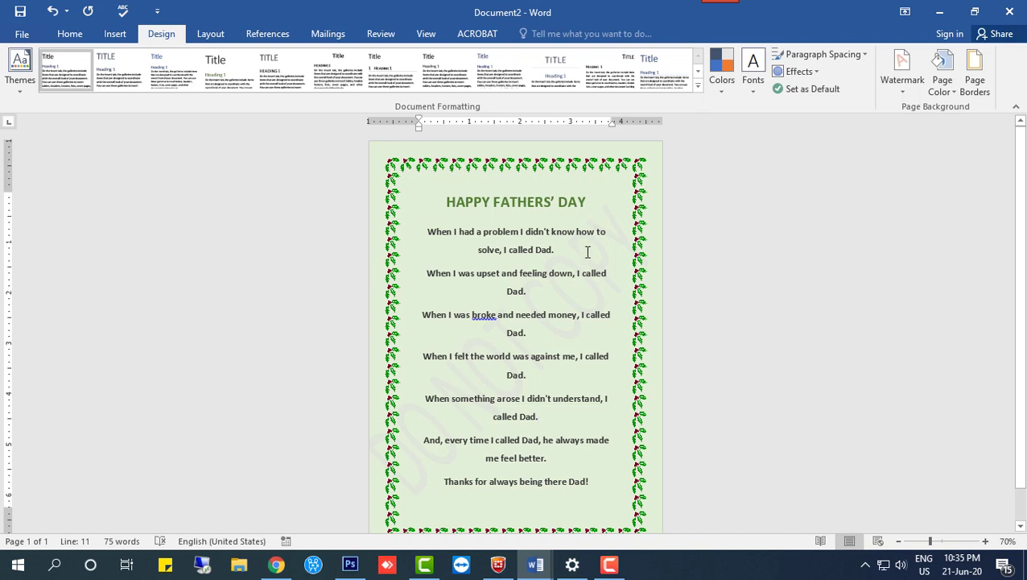
{"action": "left_click", "coordinate": [898, 90]}
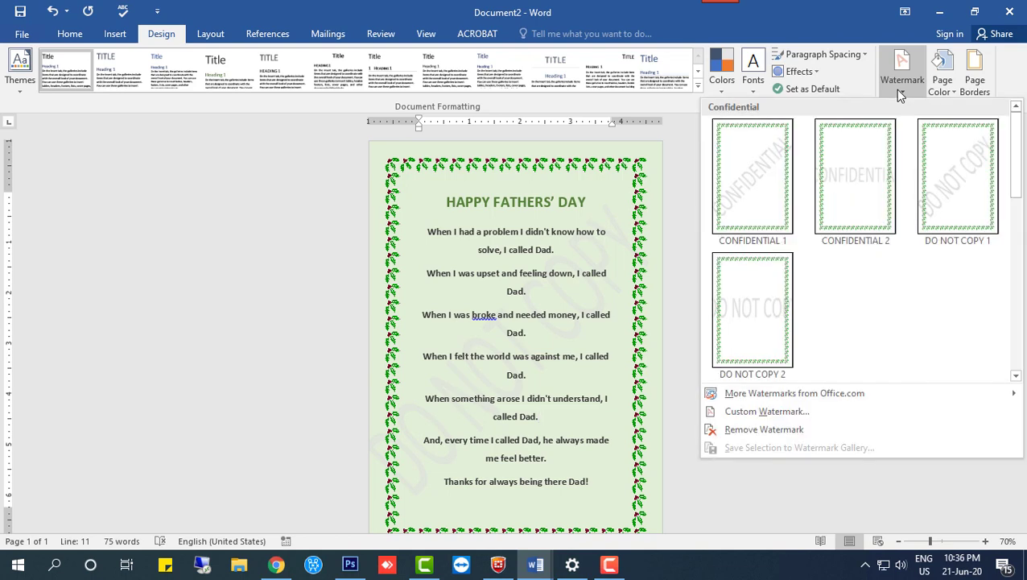
- Open Custom Watermark and select Picture watermark in the Printed Watermark dialog
{"action": "left_click", "coordinate": [768, 410]}
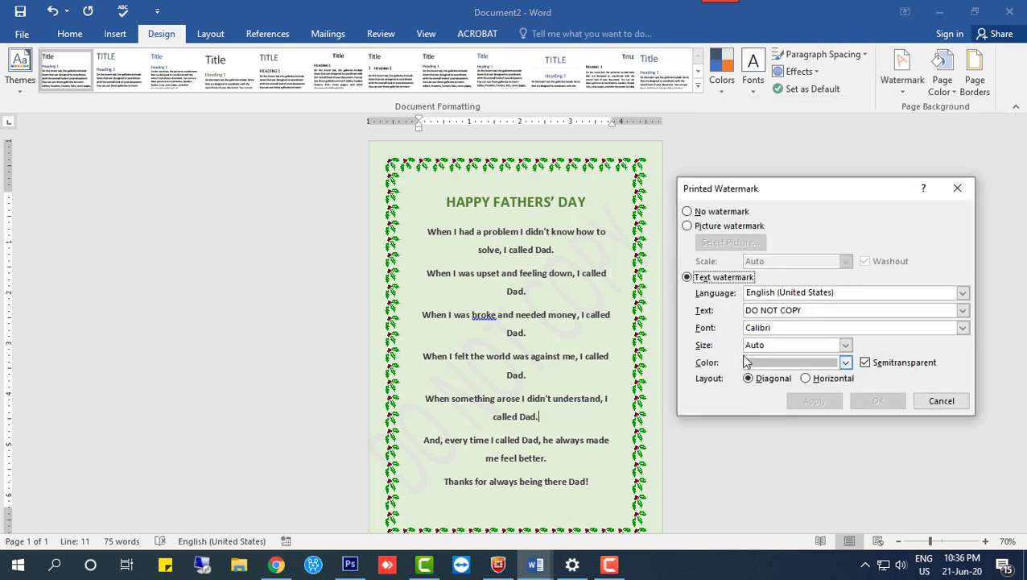
{"action": "left_click", "coordinate": [694, 215]}
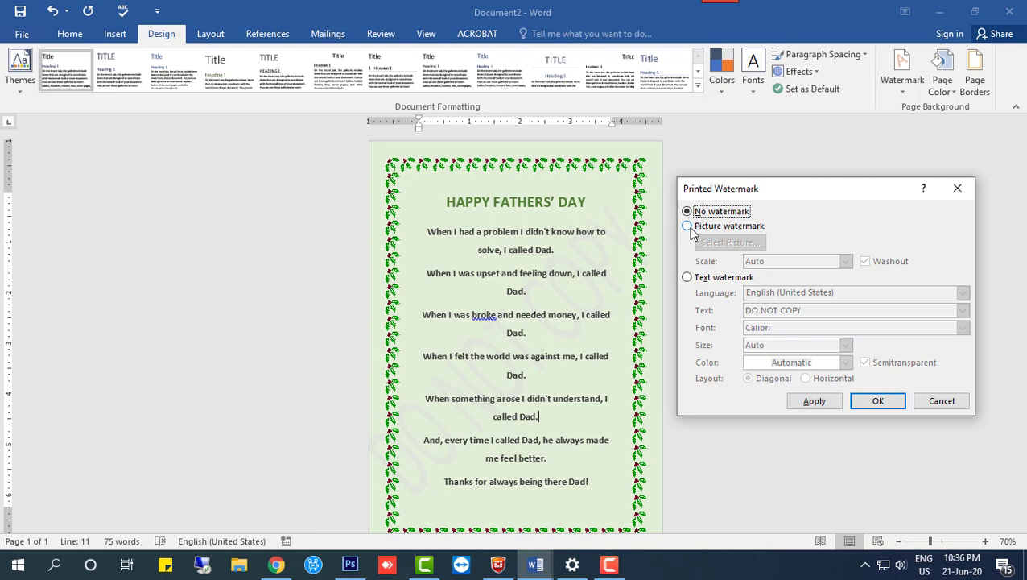
{"action": "left_click", "coordinate": [690, 228]}
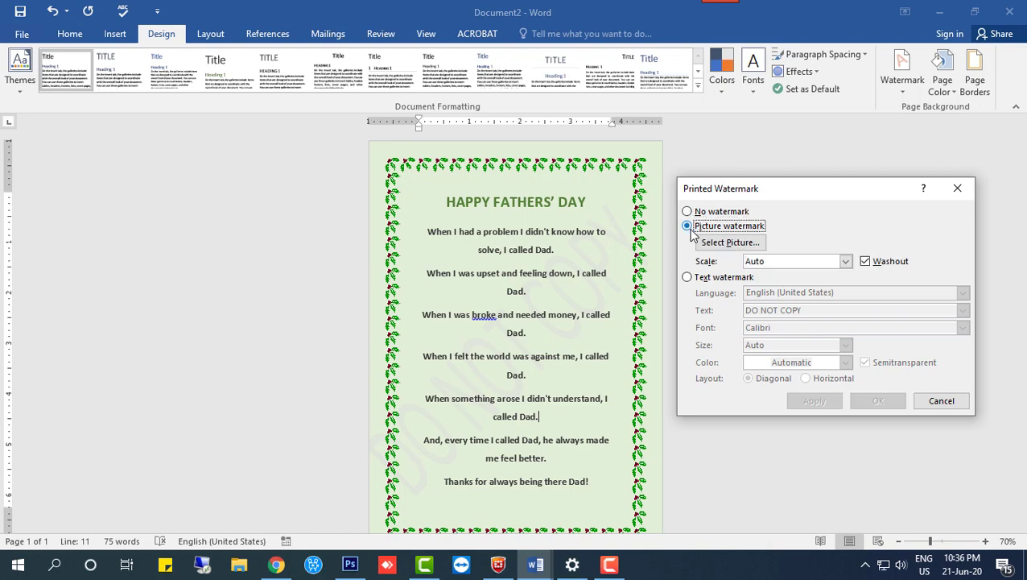
{"action": "left_click", "coordinate": [689, 278]}
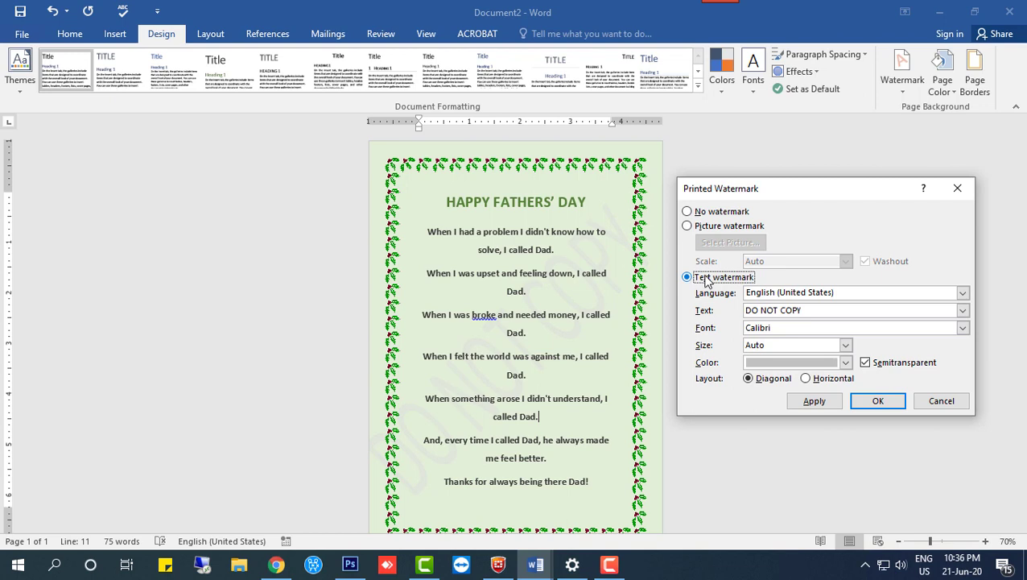
{"action": "left_click", "coordinate": [691, 227]}
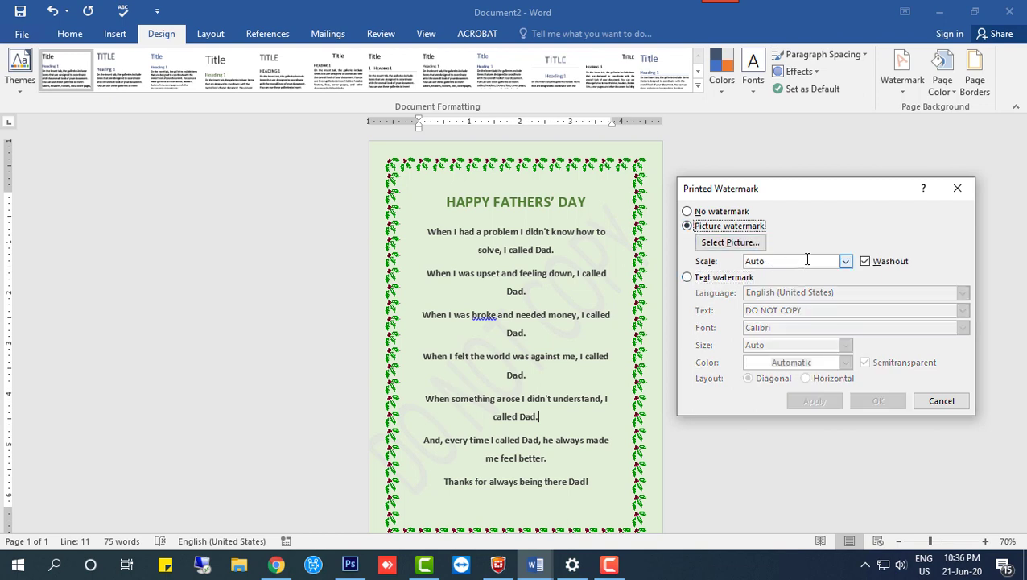
- Insert Backgrounds 61 (6) from Pictures > Saved Pictures > backgrounds as the watermark picture
{"action": "left_click", "coordinate": [746, 249]}
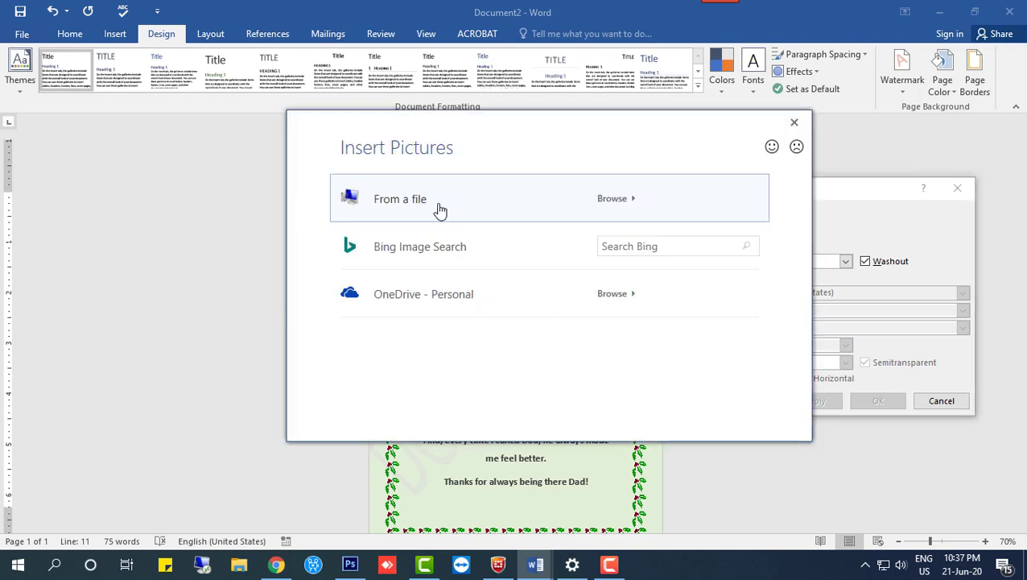
{"action": "left_click", "coordinate": [440, 211]}
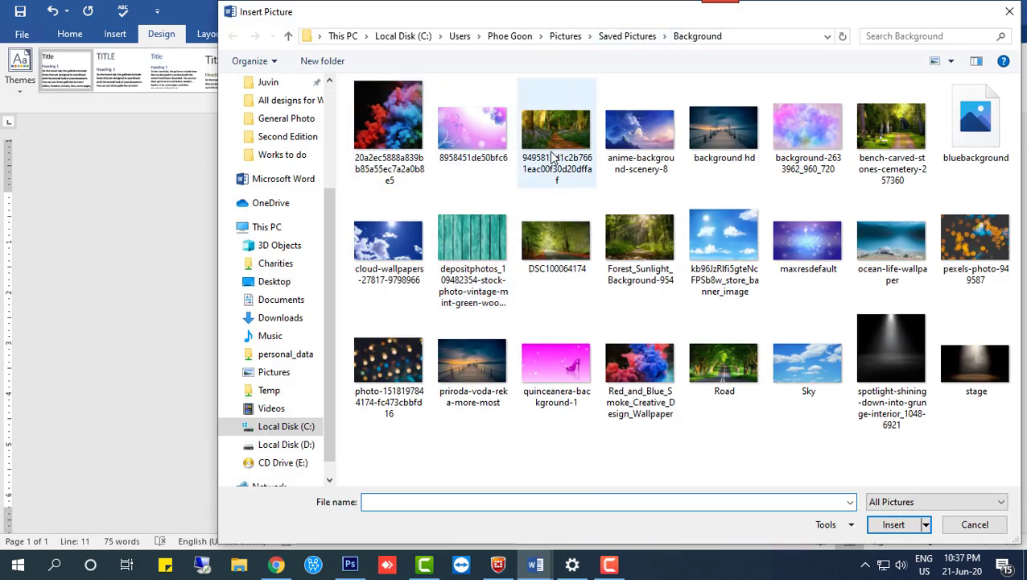
{"action": "mouse_move", "coordinate": [306, 201]}
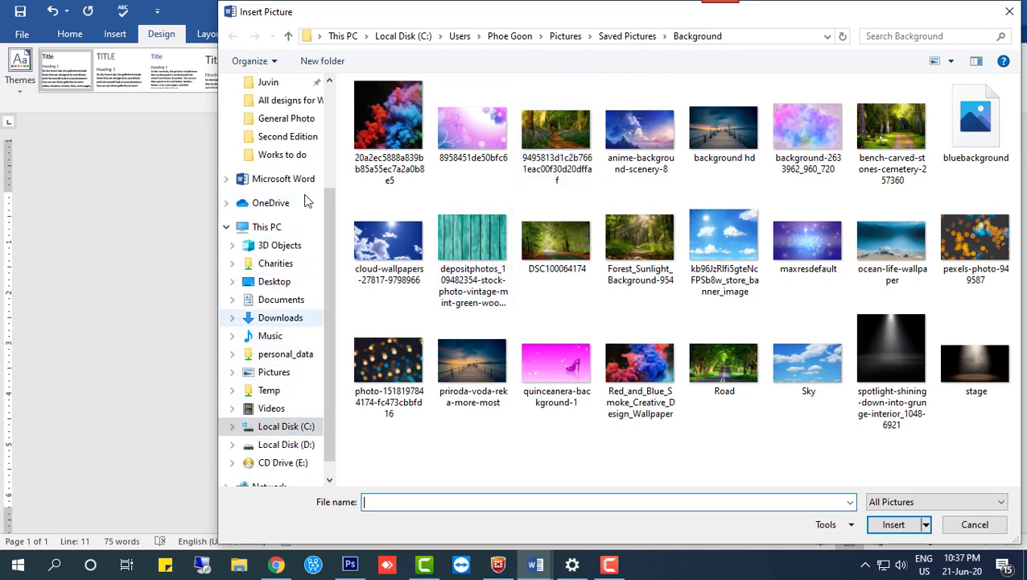
{"action": "left_click", "coordinate": [286, 378]}
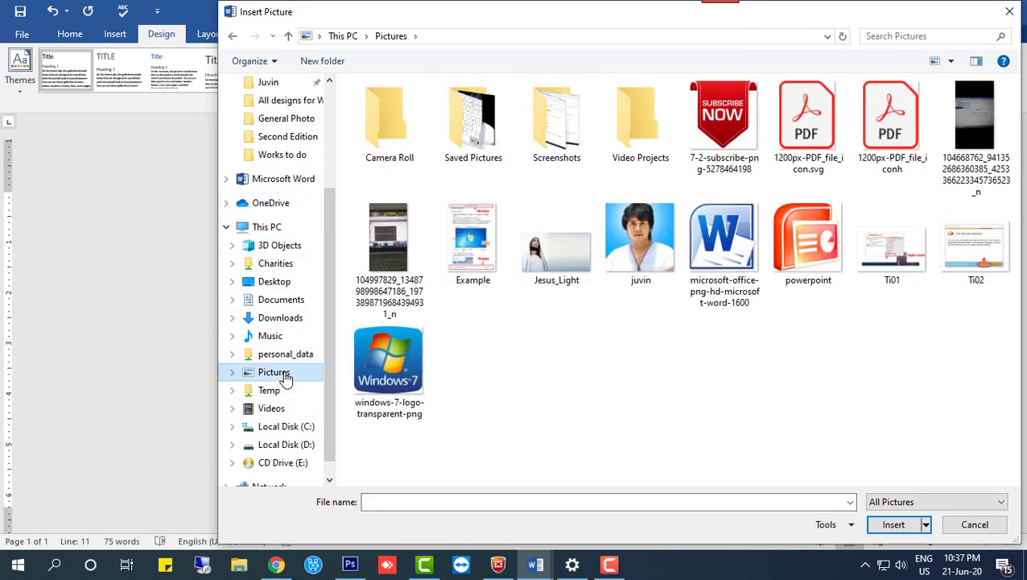
{"action": "double_click", "coordinate": [482, 133]}
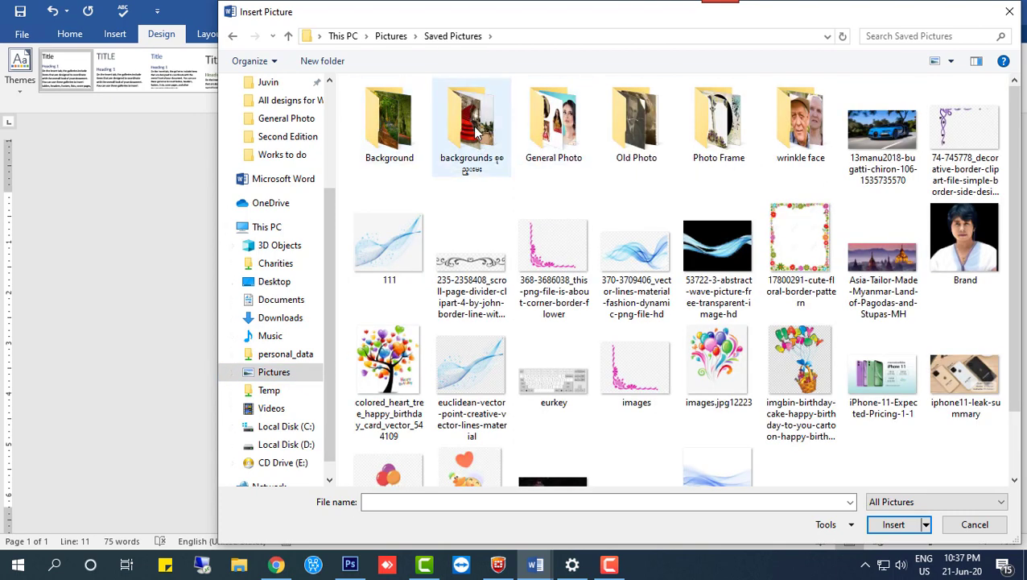
{"action": "double_click", "coordinate": [480, 133]}
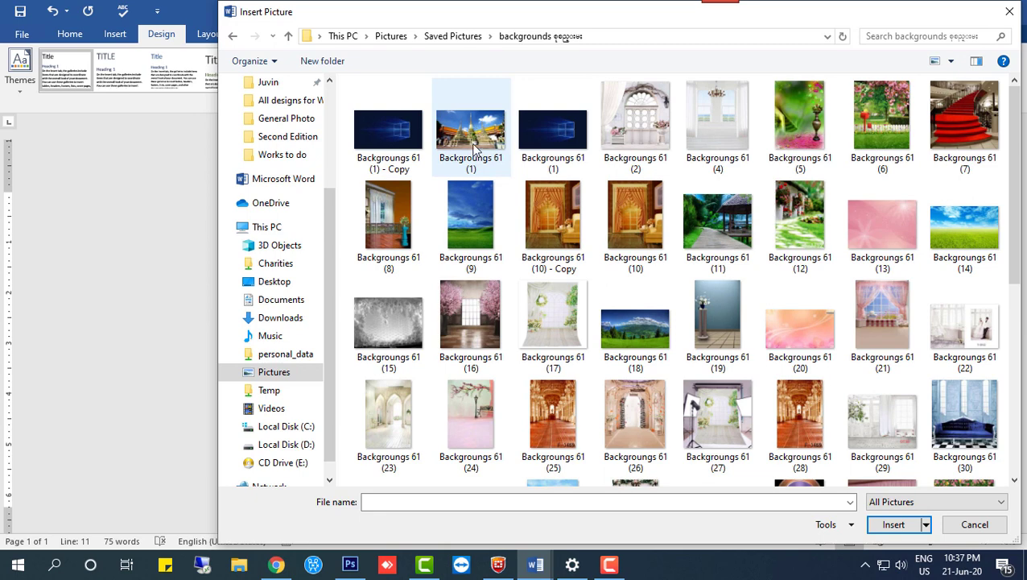
{"action": "left_click", "coordinate": [877, 127]}
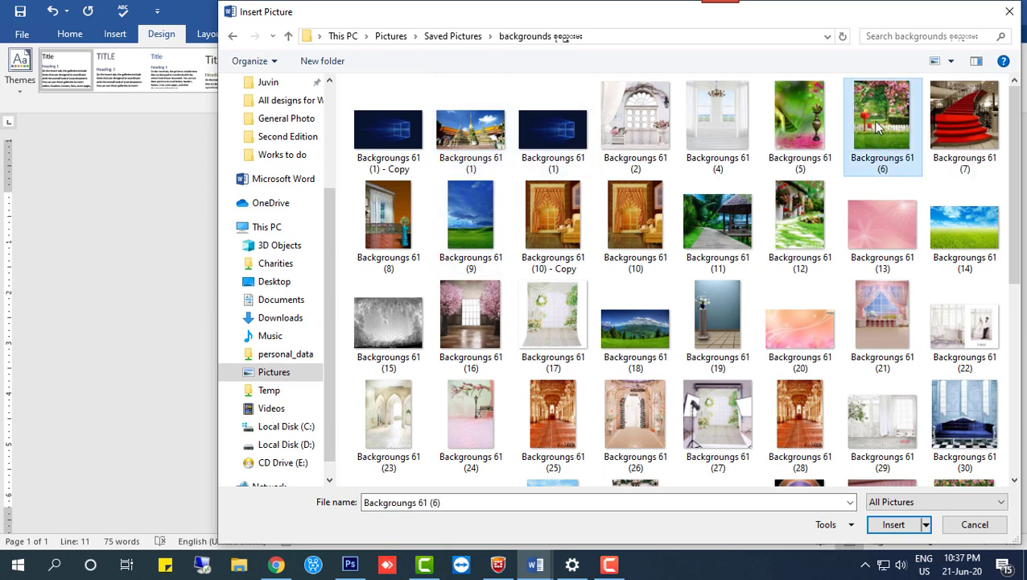
{"action": "left_click", "coordinate": [894, 524]}
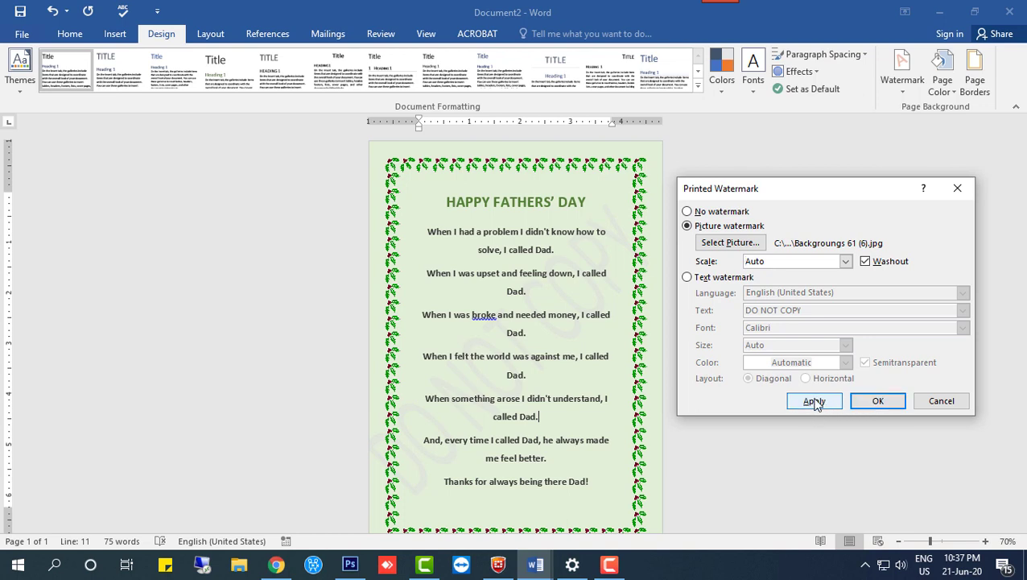
- Apply the garden photo watermark, then try it at 200% and 150% scale
{"action": "left_click", "coordinate": [815, 401]}
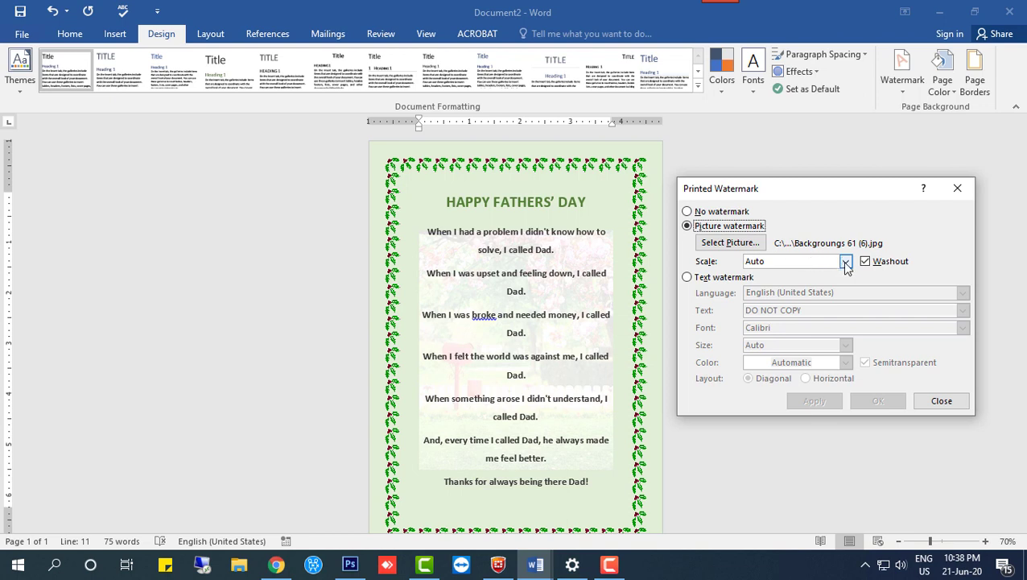
{"action": "left_click", "coordinate": [845, 262]}
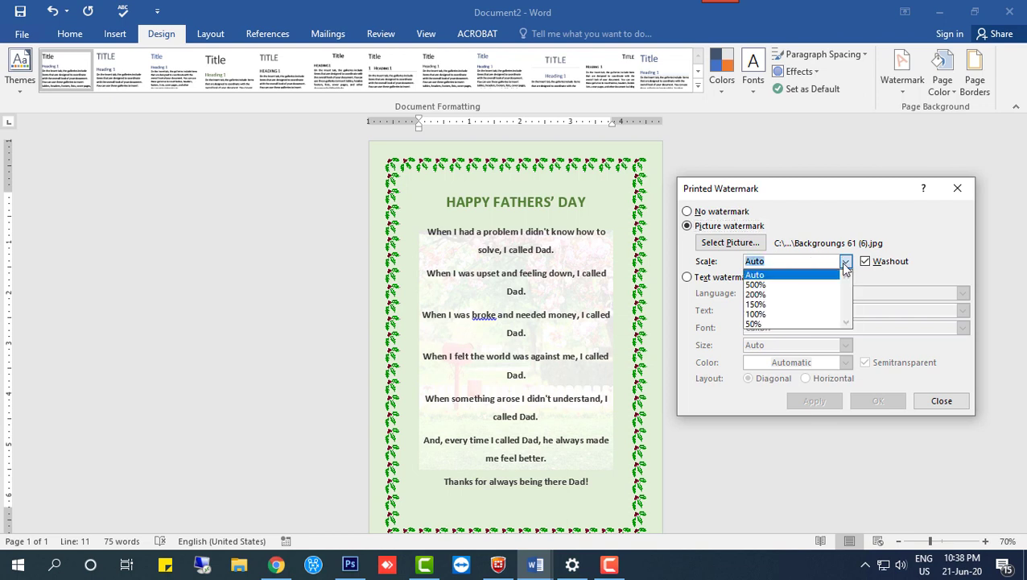
{"action": "left_click", "coordinate": [797, 295]}
{"action": "left_click", "coordinate": [813, 402]}
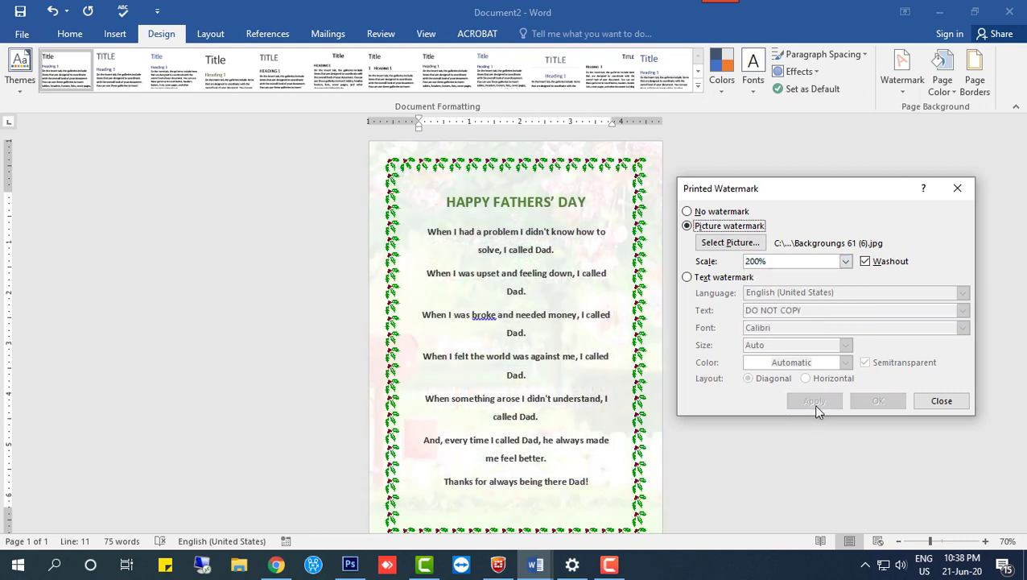
{"action": "left_click", "coordinate": [845, 262]}
{"action": "left_click", "coordinate": [787, 303]}
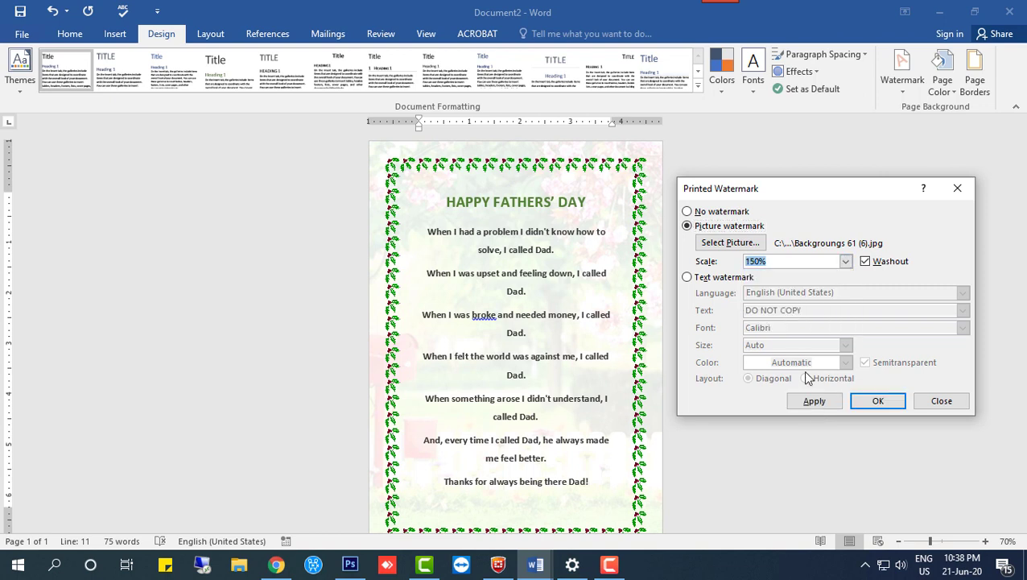
{"action": "left_click", "coordinate": [815, 401]}
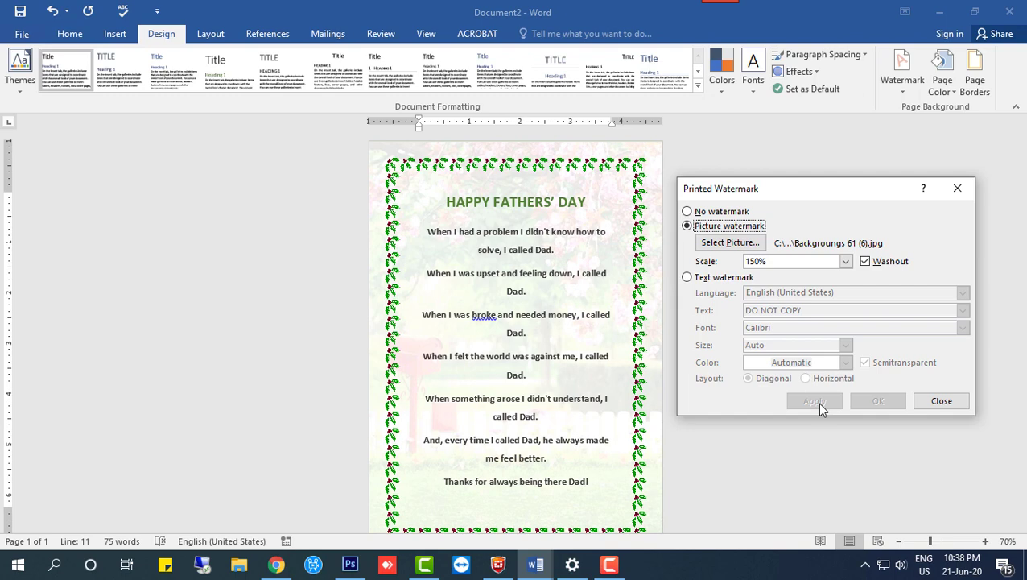
- Set the picture scale to 180%, test without washout, then reapply with washout on
{"action": "left_click", "coordinate": [791, 262]}
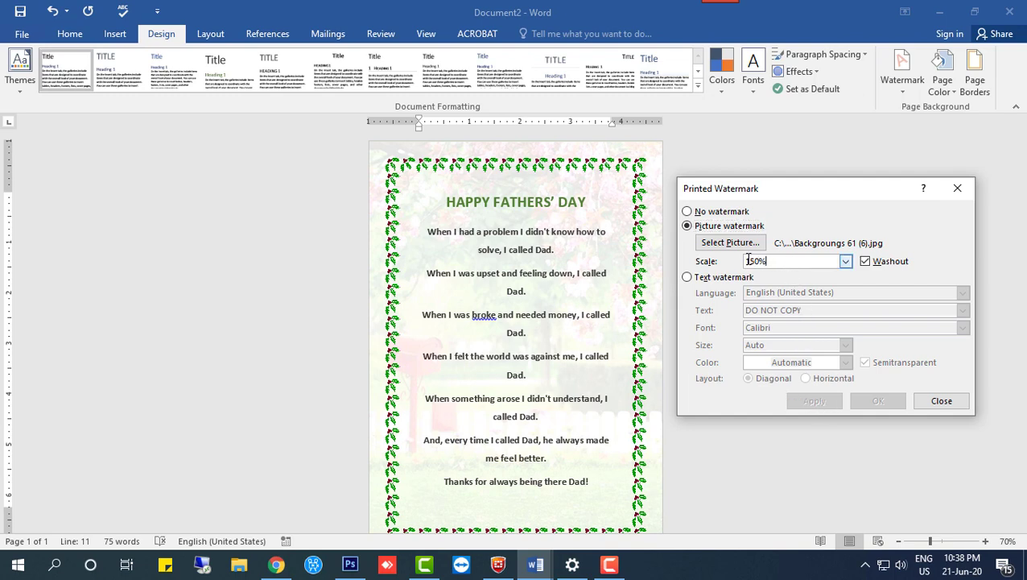
{"action": "left_click_drag", "start_coordinate": [750, 261], "coordinate": [758, 263]}
{"action": "type", "text": "18"}
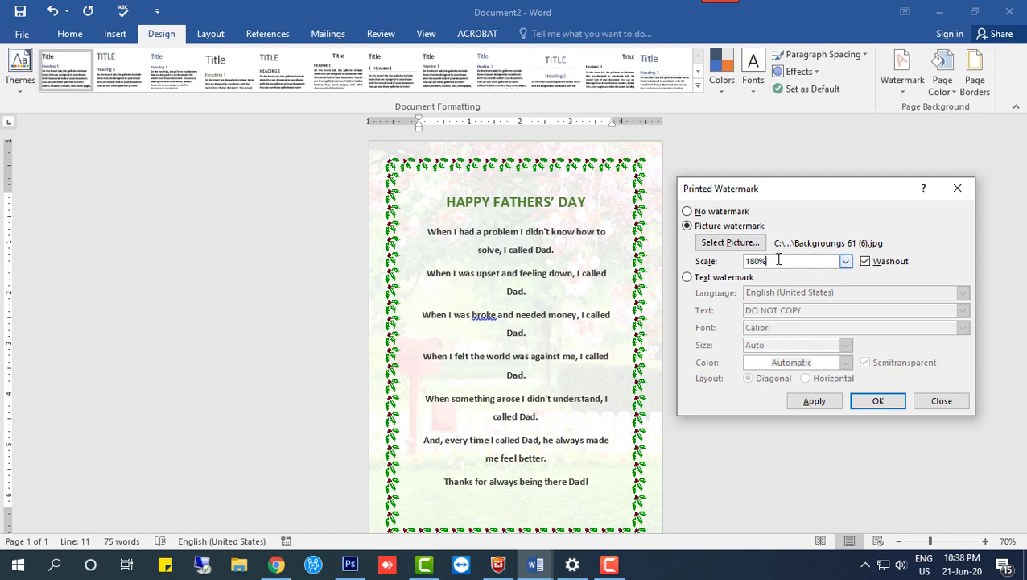
{"action": "left_click", "coordinate": [780, 261]}
{"action": "key", "text": "Tab"}
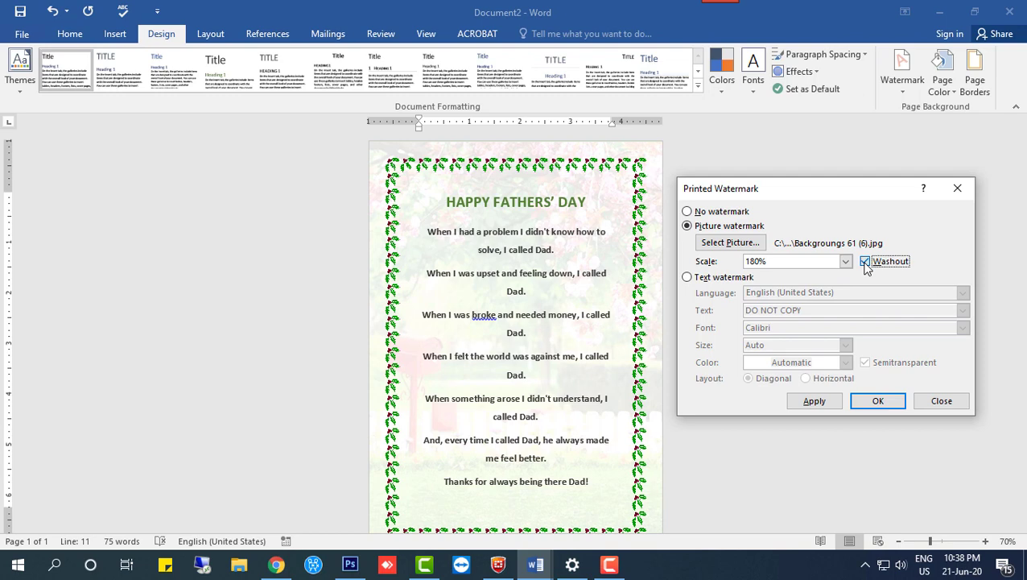
{"action": "left_click", "coordinate": [866, 261]}
{"action": "left_click", "coordinate": [815, 401]}
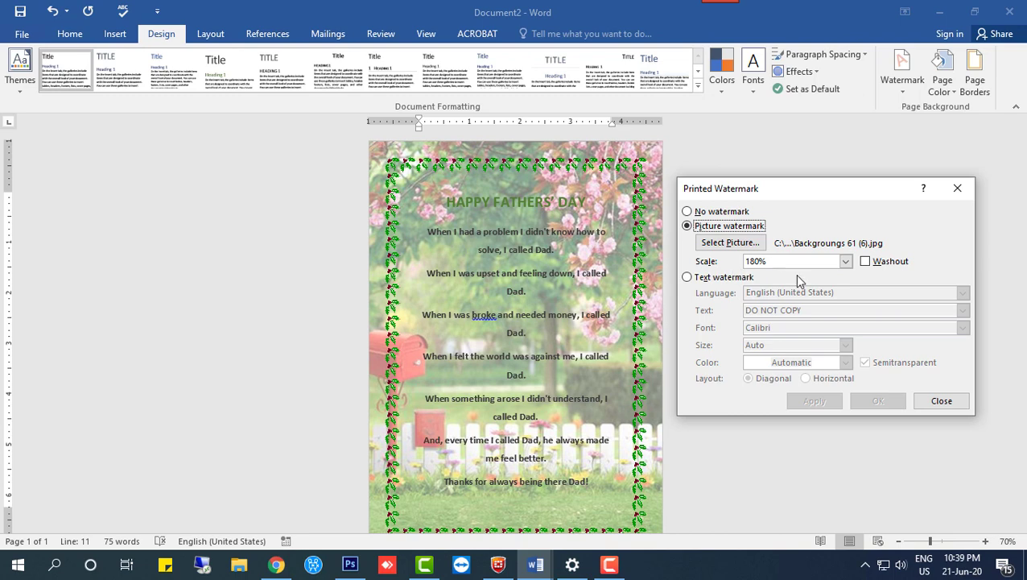
{"action": "left_click", "coordinate": [864, 262]}
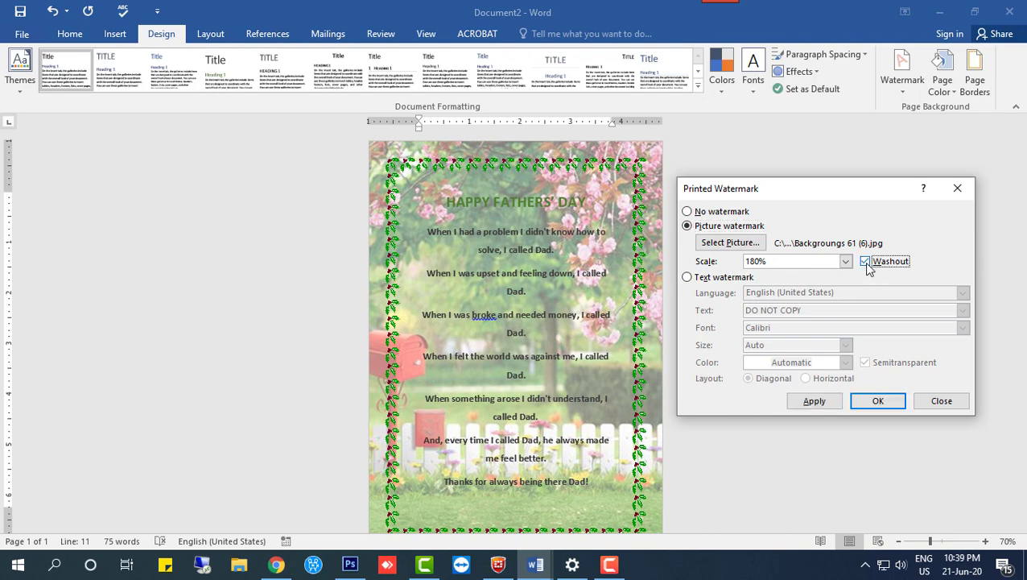
{"action": "left_click", "coordinate": [816, 401]}
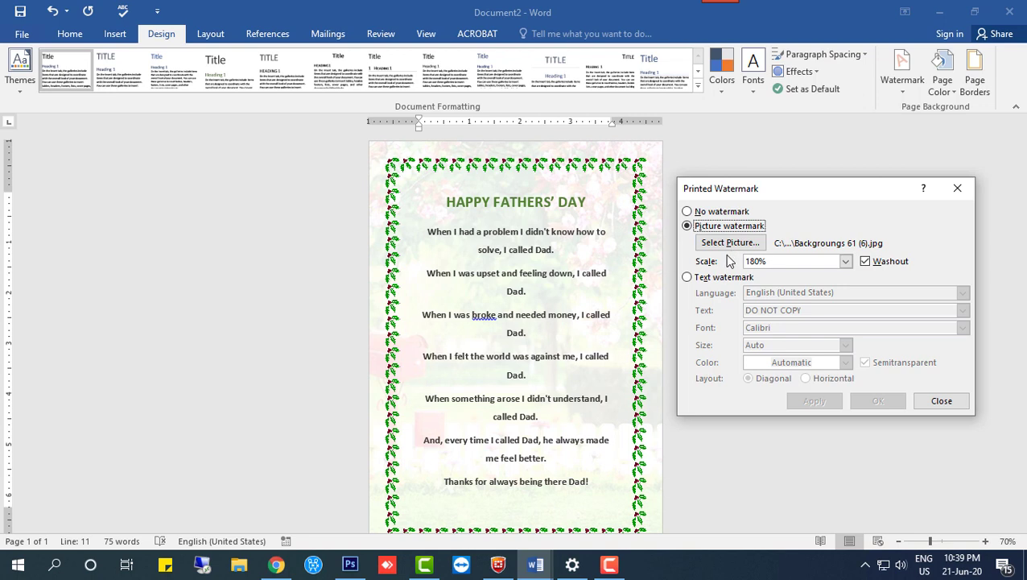
{"action": "left_click", "coordinate": [687, 277]}
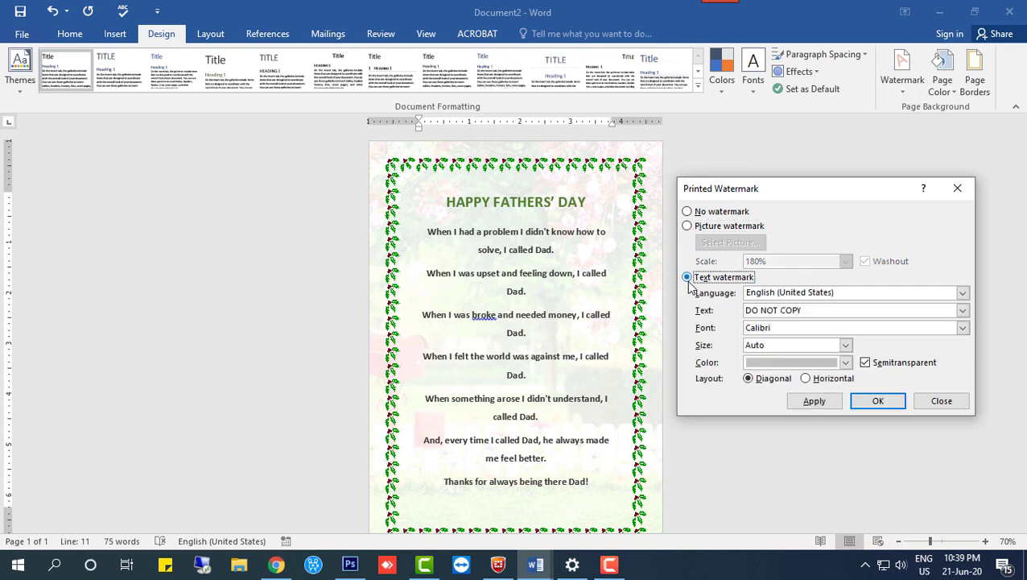
{"action": "left_click", "coordinate": [825, 295]}
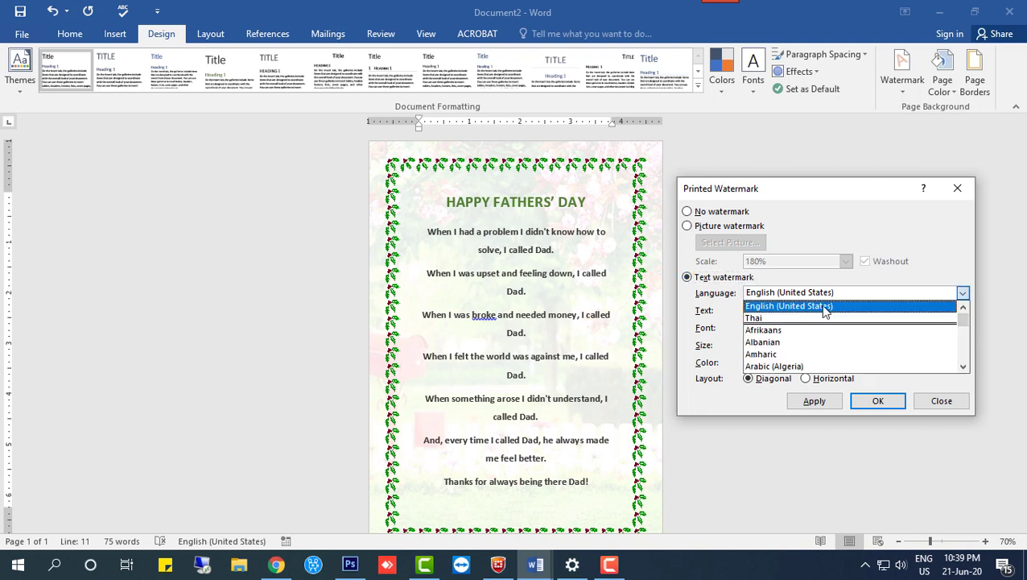
{"action": "left_click", "coordinate": [825, 307]}
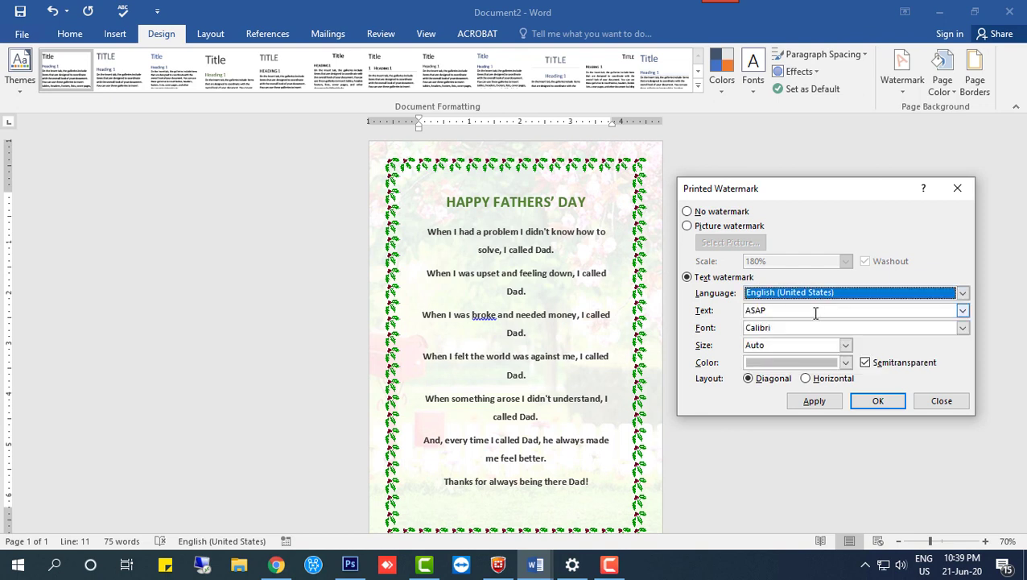
{"action": "left_click", "coordinate": [776, 311]}
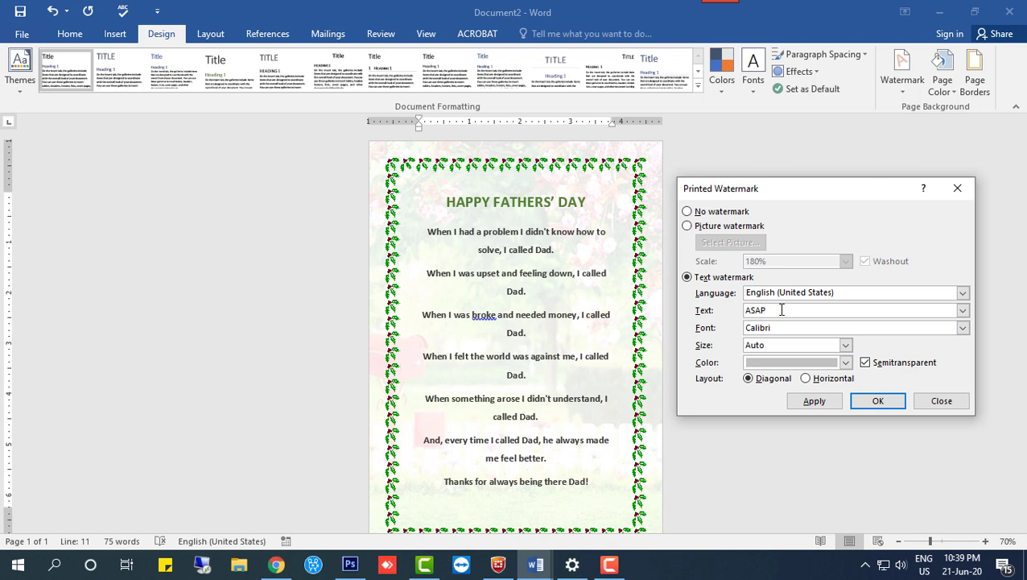
{"action": "left_click_drag", "start_coordinate": [781, 310], "coordinate": [737, 312]}
{"action": "left_click_drag", "start_coordinate": [783, 327], "coordinate": [739, 328]}
{"action": "left_click", "coordinate": [798, 311]}
{"action": "double_click", "coordinate": [760, 311]}
- Apply the Burmese word 'ေဖဖော်' as the watermark text, typed on the Burmese keyboard
{"action": "left_click", "coordinate": [923, 566]}
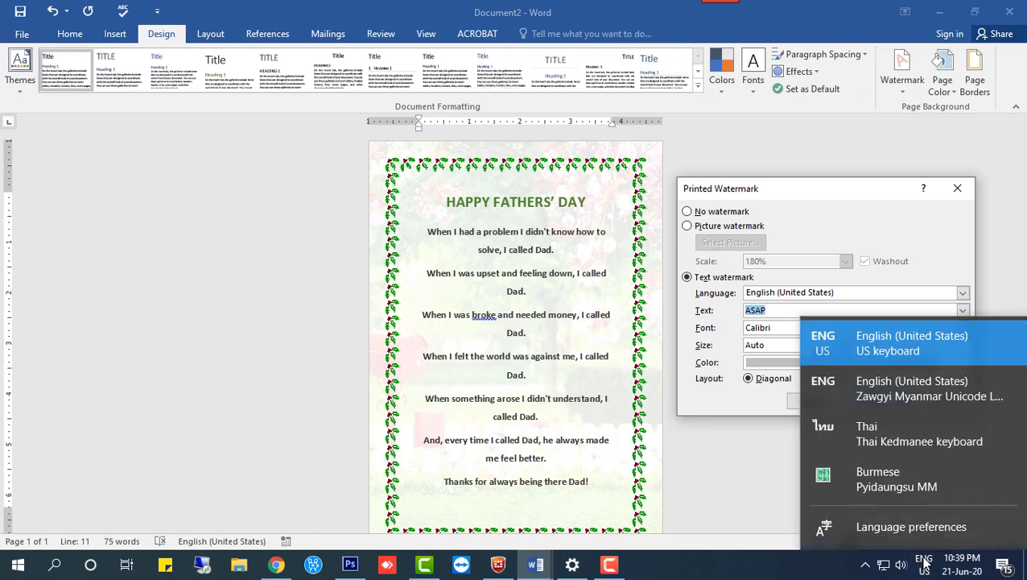
{"action": "left_click", "coordinate": [896, 485]}
{"action": "type", "text": "ေ"}
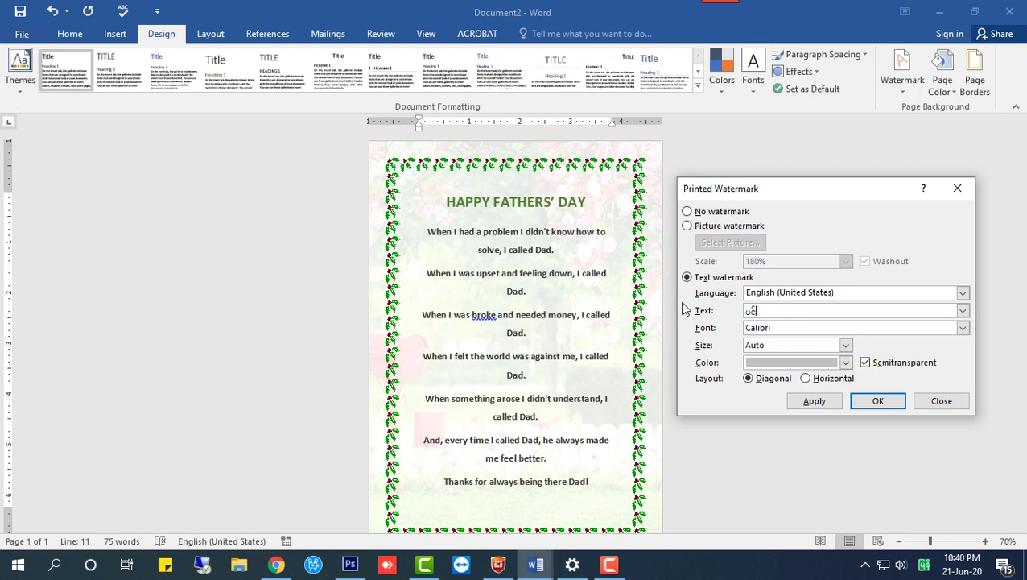
{"action": "type", "text": "ဖဖော်"}
{"action": "left_click", "coordinate": [815, 401]}
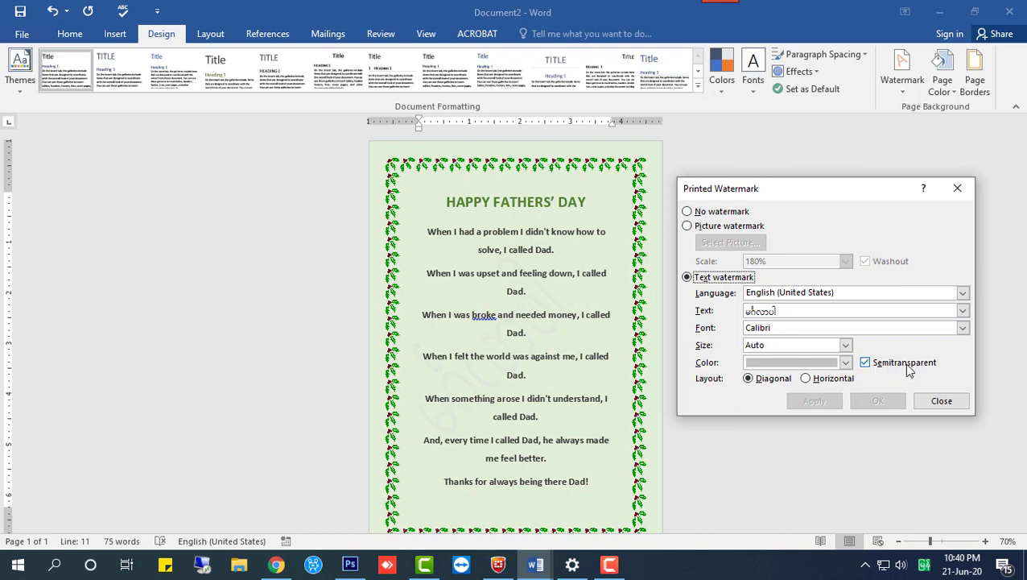
- Turn off semitransparency and colour the Burmese watermark light cream, applying each change
{"action": "left_click", "coordinate": [864, 363]}
{"action": "left_click", "coordinate": [819, 401]}
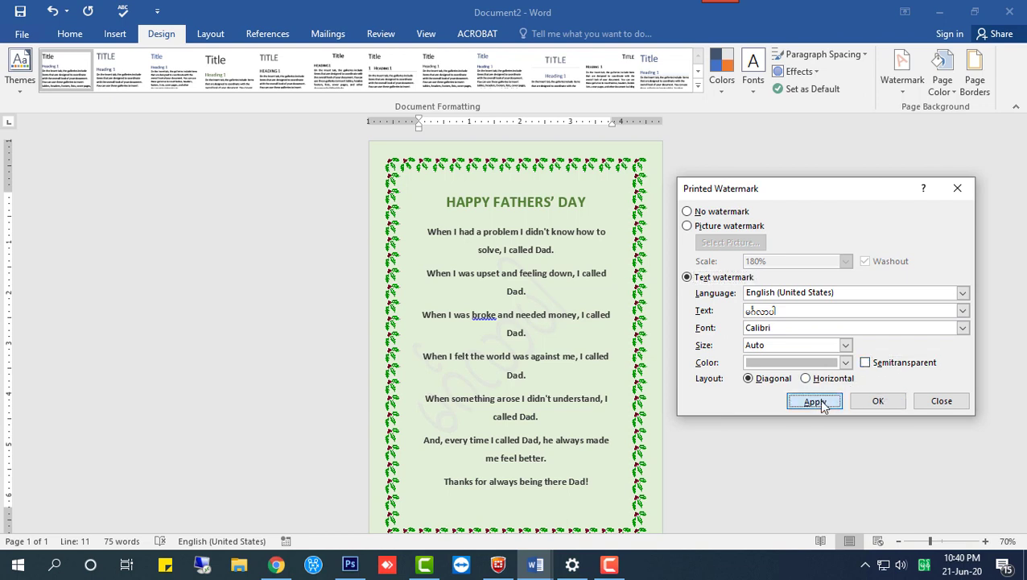
{"action": "left_click", "coordinate": [780, 362]}
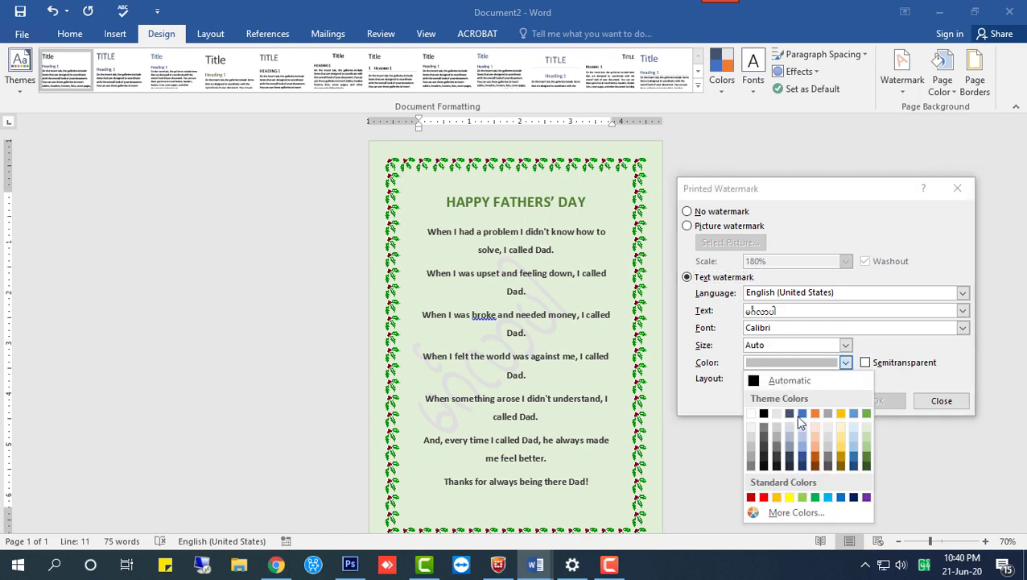
{"action": "left_click", "coordinate": [841, 426]}
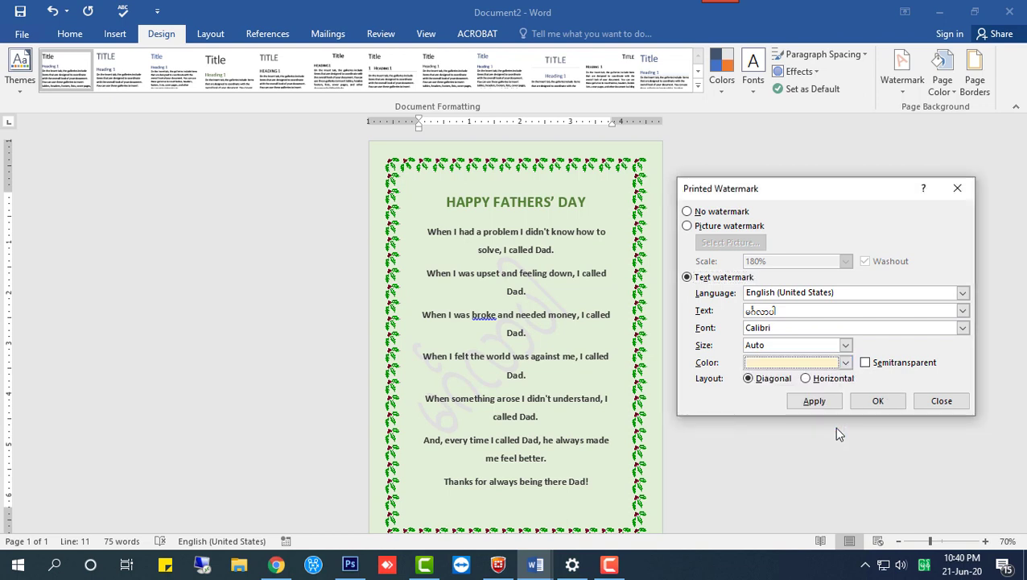
{"action": "left_click", "coordinate": [813, 401]}
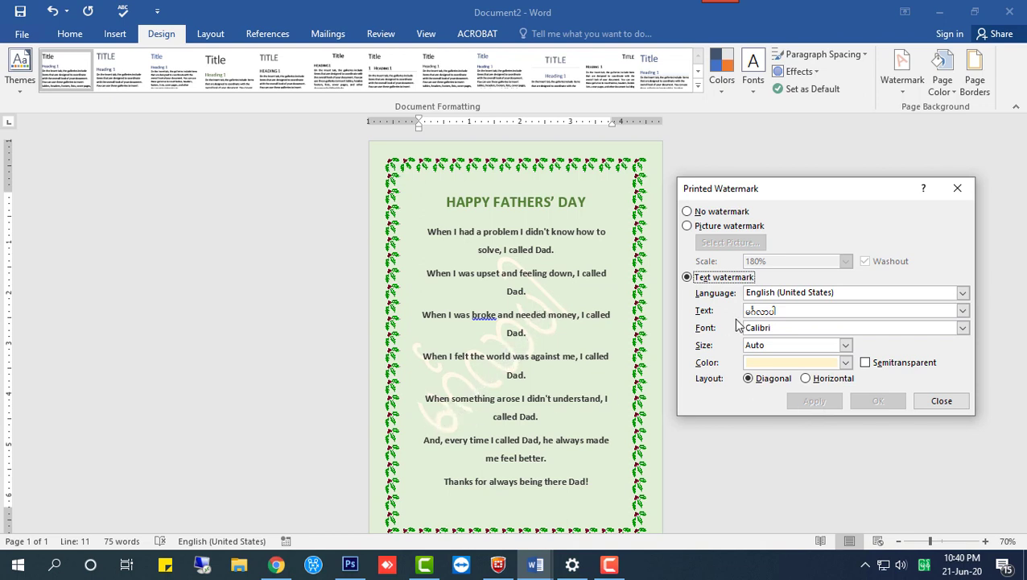
{"action": "left_click", "coordinate": [783, 310]}
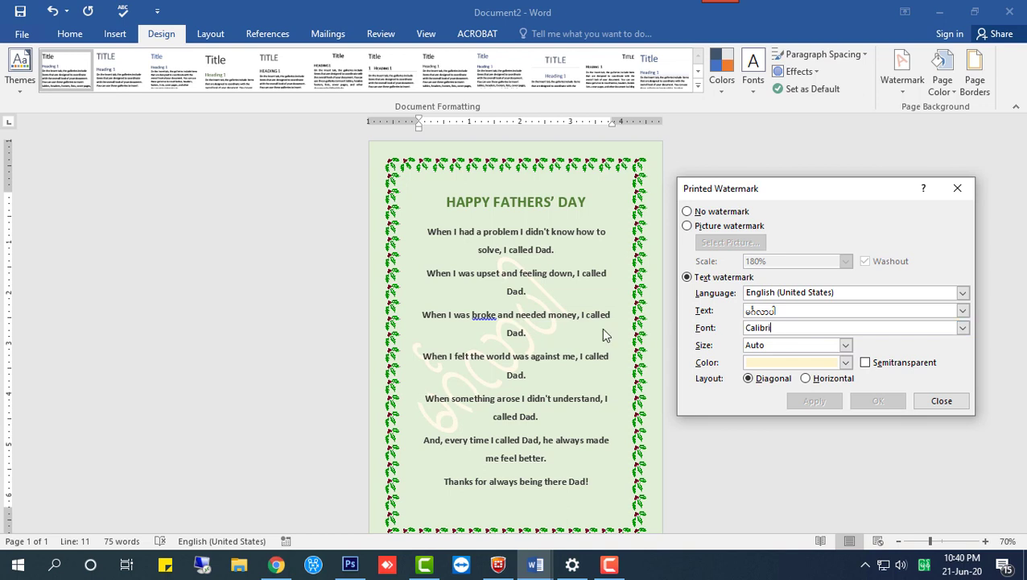
{"action": "left_click", "coordinate": [788, 328]}
- Apply the Pyidaungsu font to the watermark and paste in replacement Burmese text
{"action": "left_click", "coordinate": [962, 328]}
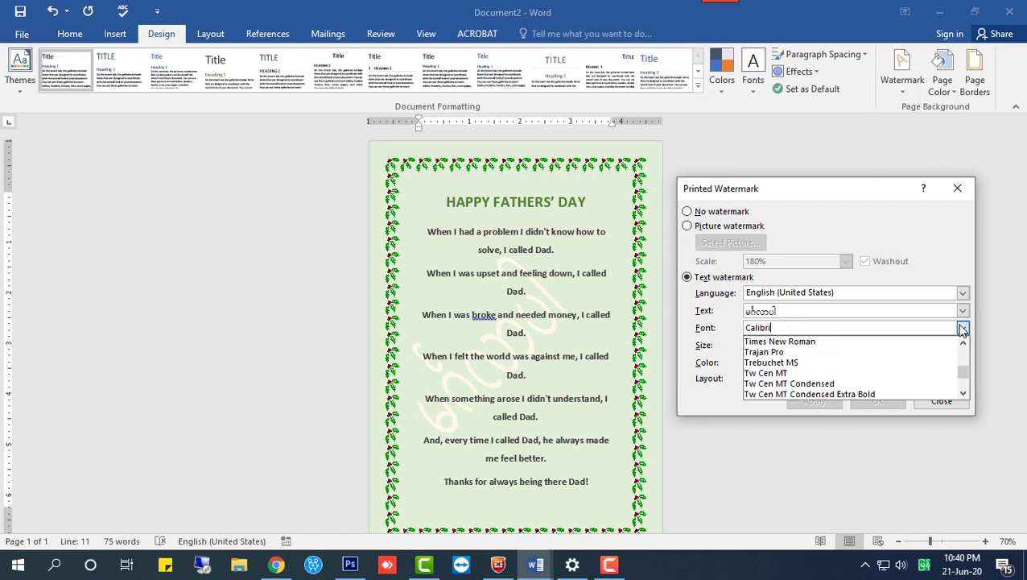
{"action": "mouse_move", "coordinate": [963, 363]}
{"action": "left_mouse_down"}
{"action": "mouse_move", "coordinate": [963, 377]}
{"action": "mouse_move", "coordinate": [961, 367]}
{"action": "mouse_move", "coordinate": [932, 372]}
{"action": "left_mouse_up"}
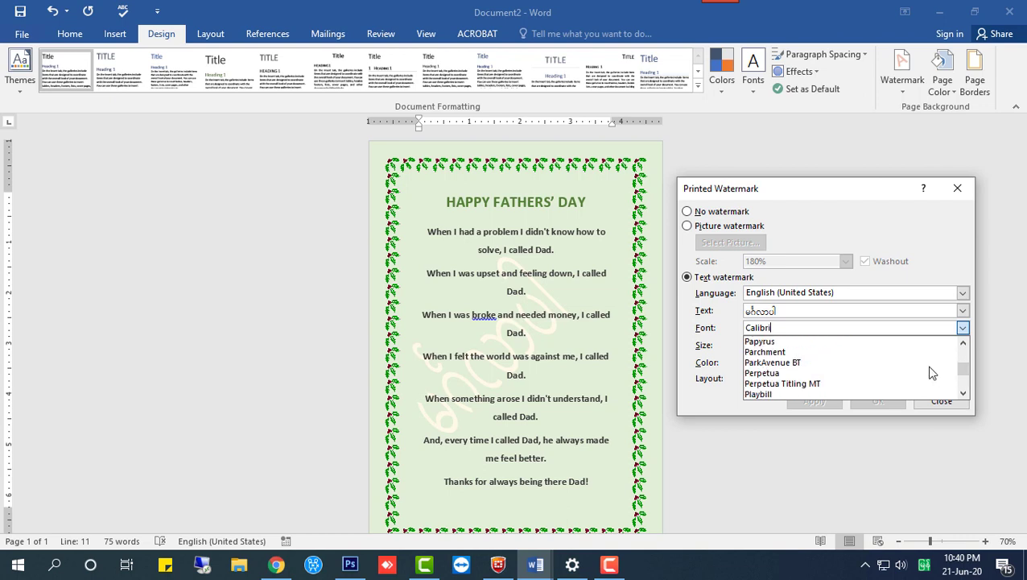
{"action": "scroll", "coordinate": [931, 372], "scroll_direction": "down", "scroll_amount": 1}
{"action": "scroll", "coordinate": [931, 372], "scroll_direction": "down", "scroll_amount": 1}
{"action": "scroll", "coordinate": [931, 372], "scroll_direction": "down", "scroll_amount": 1}
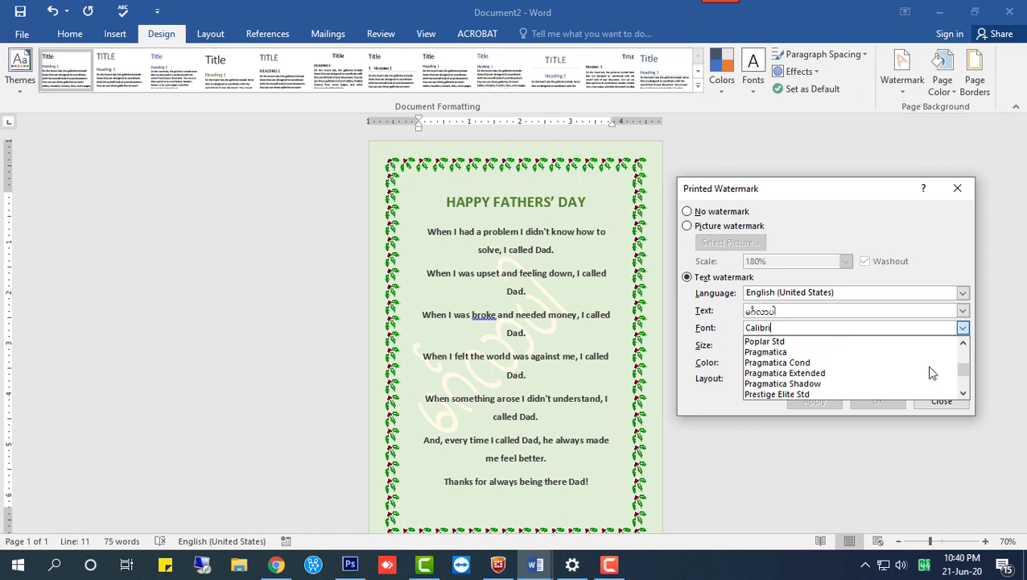
{"action": "scroll", "coordinate": [931, 372], "scroll_direction": "down", "scroll_amount": 2}
{"action": "scroll", "coordinate": [932, 372], "scroll_direction": "down", "scroll_amount": 1}
{"action": "scroll", "coordinate": [932, 372], "scroll_direction": "up", "scroll_amount": 1}
{"action": "scroll", "coordinate": [930, 372], "scroll_direction": "up", "scroll_amount": 1}
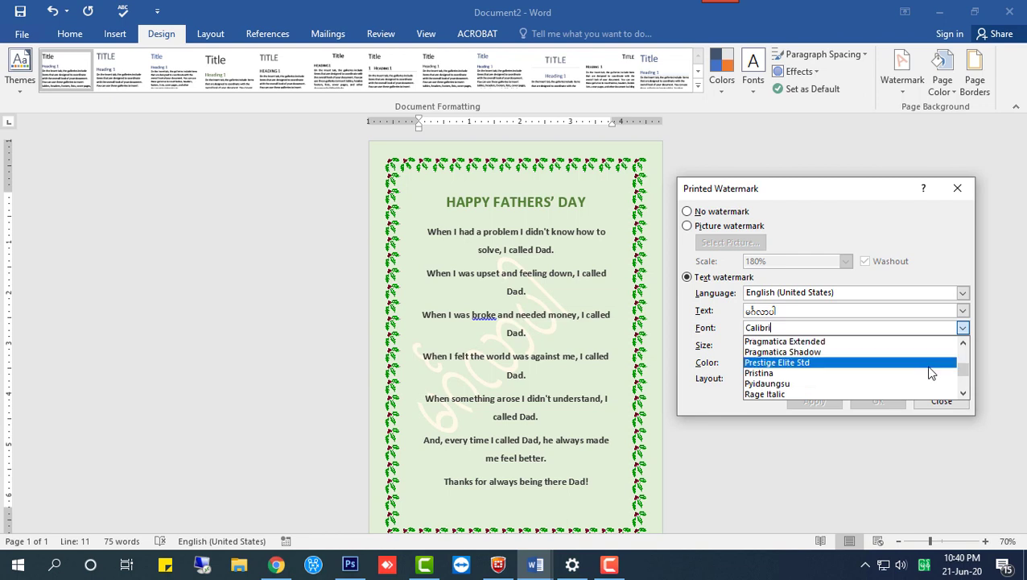
{"action": "left_click", "coordinate": [884, 384]}
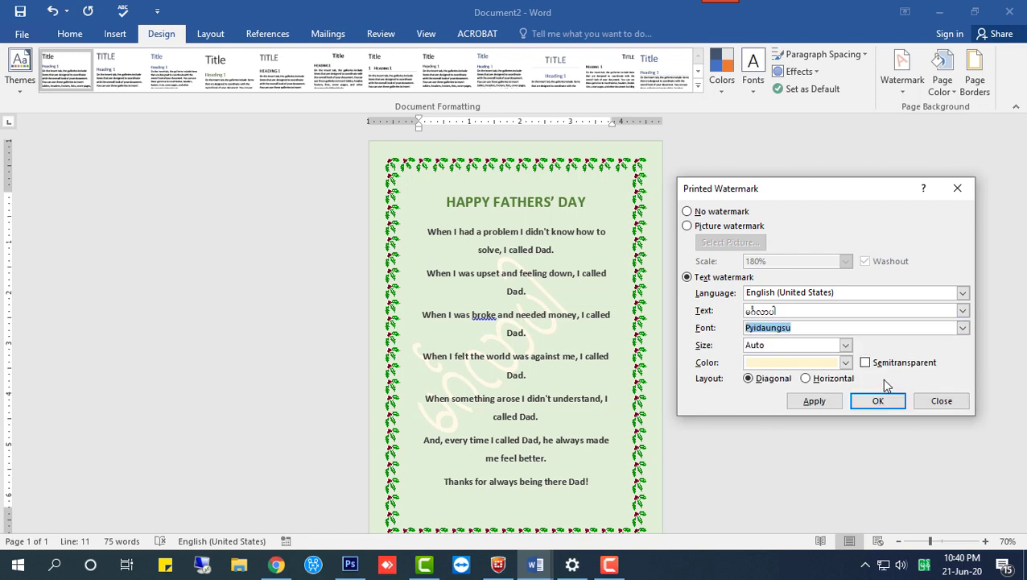
{"action": "left_click", "coordinate": [815, 401]}
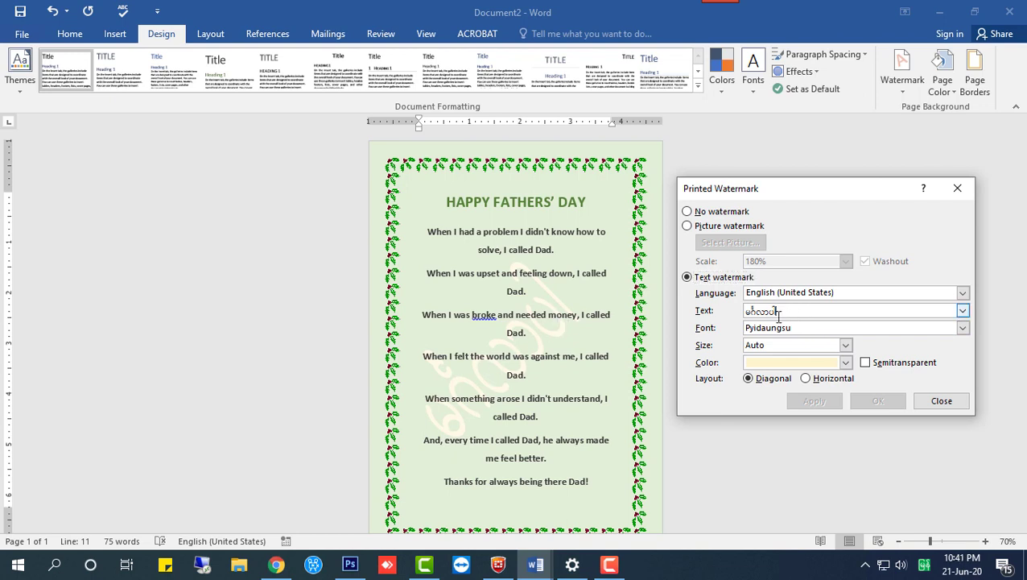
{"action": "left_click_drag", "start_coordinate": [776, 311], "coordinate": [733, 316]}
{"action": "type", "text": "မင်္ဂလာပါ"}
- Keep Auto size, trial a horizontal layout, revert to diagonal, and close the watermark dialog
{"action": "left_click", "coordinate": [846, 346]}
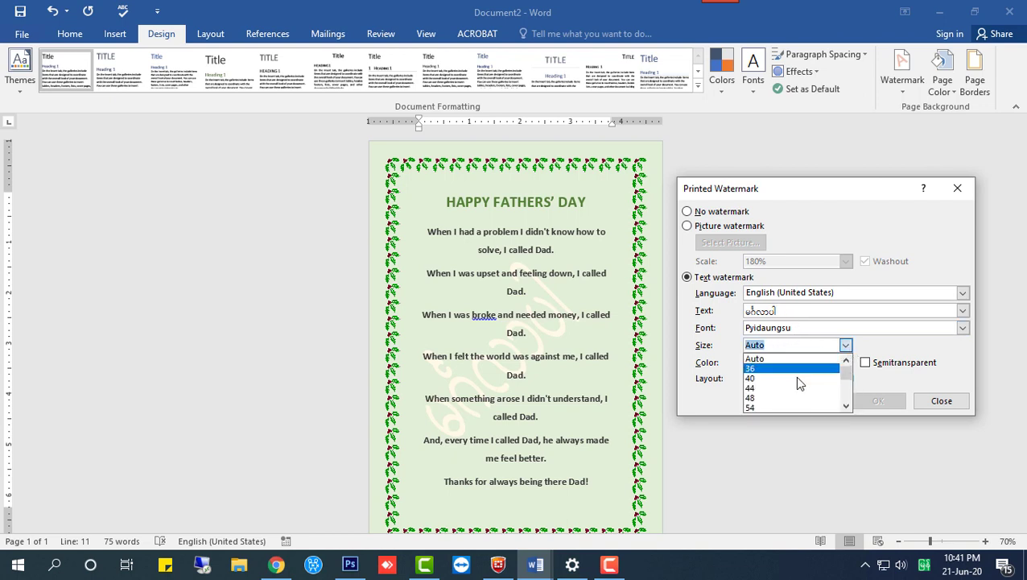
{"action": "left_click", "coordinate": [754, 358]}
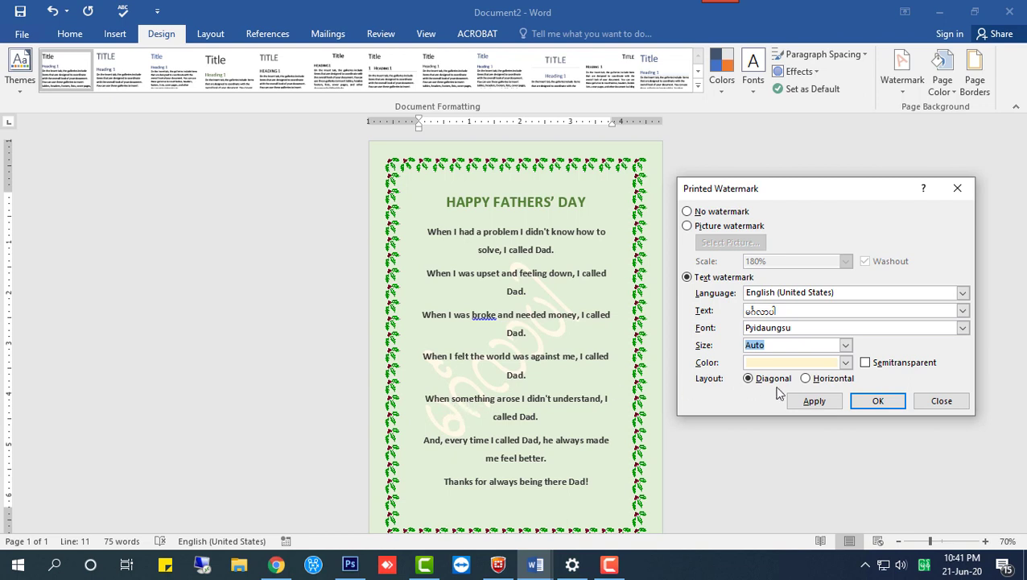
{"action": "left_click", "coordinate": [806, 377]}
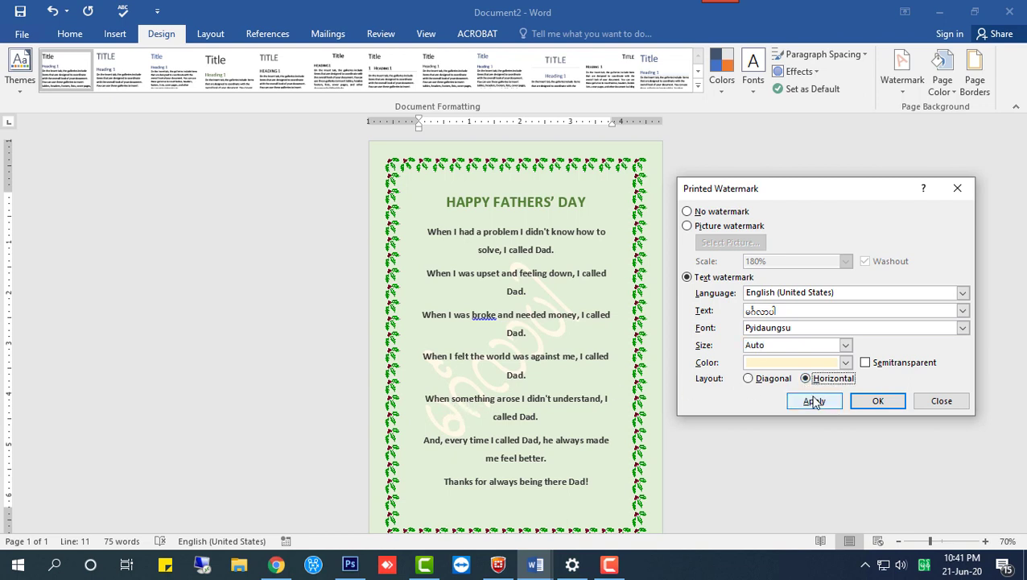
{"action": "left_click", "coordinate": [815, 405]}
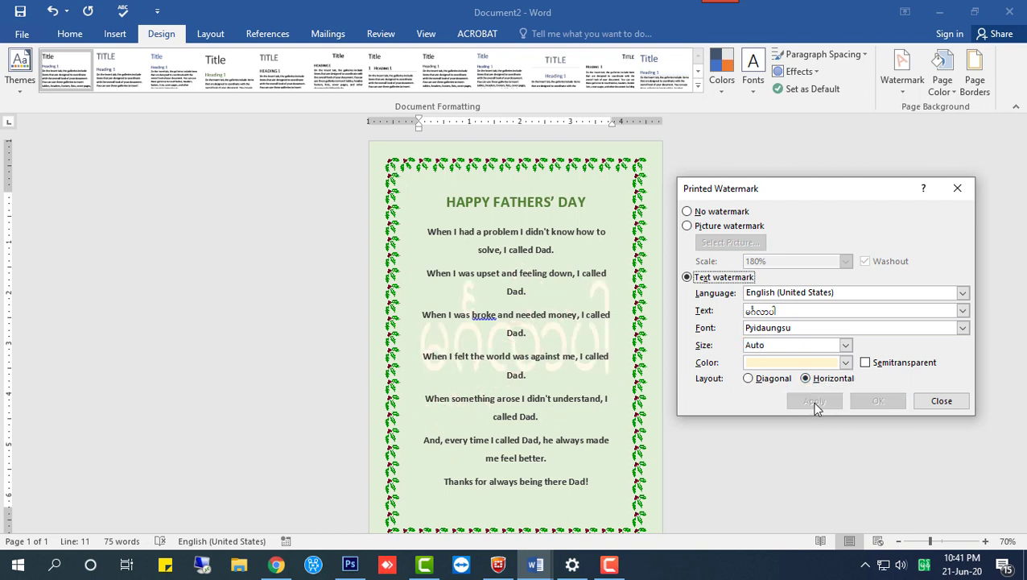
{"action": "key", "text": "alt+d"}
{"action": "left_click", "coordinate": [831, 402]}
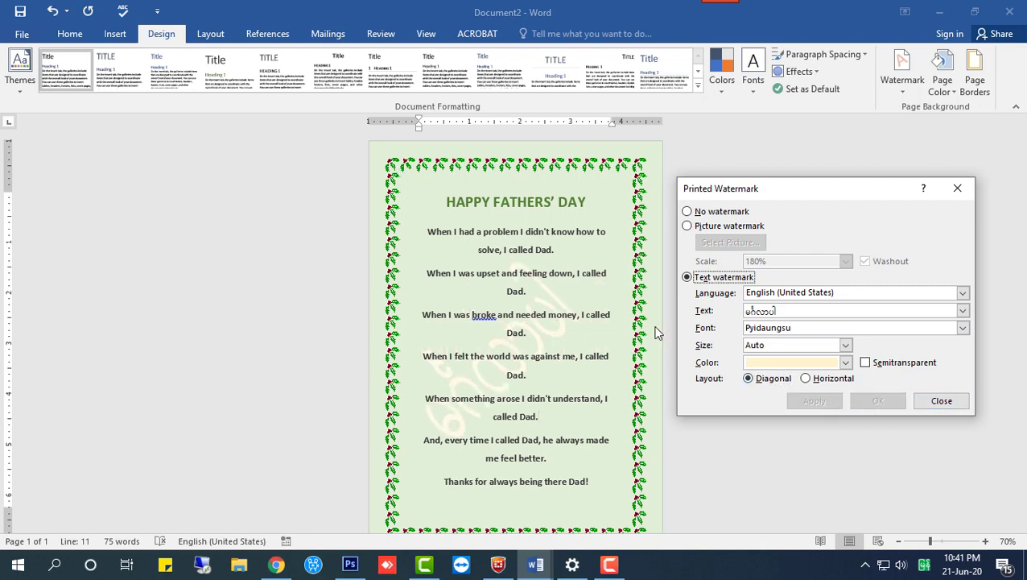
{"action": "left_click", "coordinate": [942, 401]}
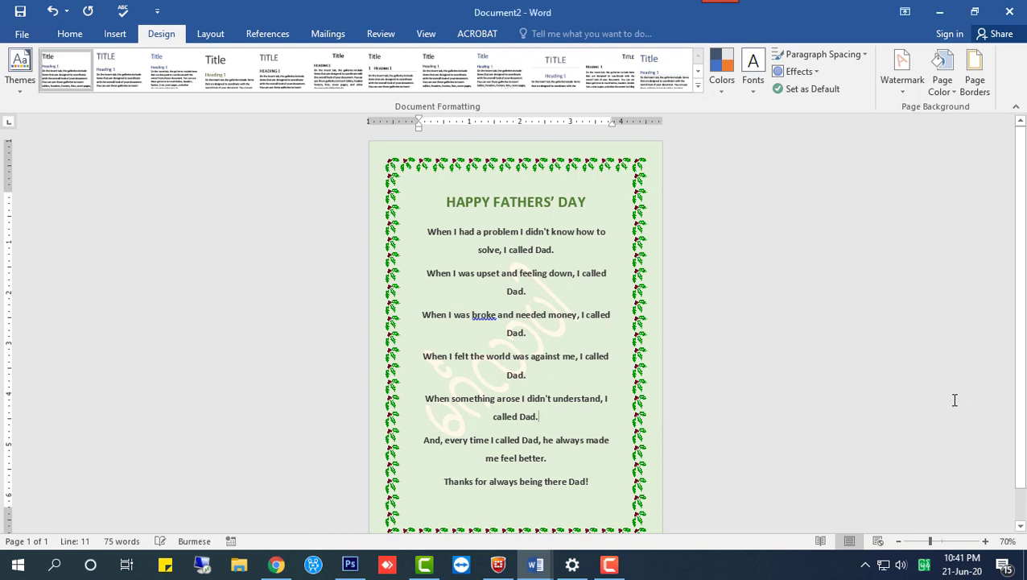
- Insert a page break after the poem's last line to create a second page
{"action": "scroll", "coordinate": [926, 394], "scroll_direction": "down", "scroll_amount": 1}
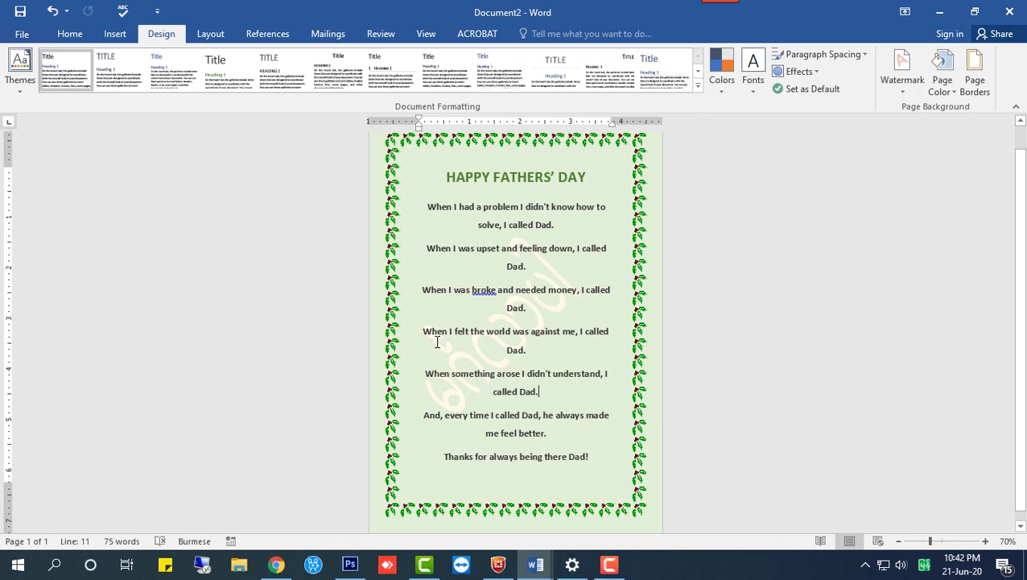
{"action": "scroll", "coordinate": [437, 342], "scroll_direction": "up", "scroll_amount": 1}
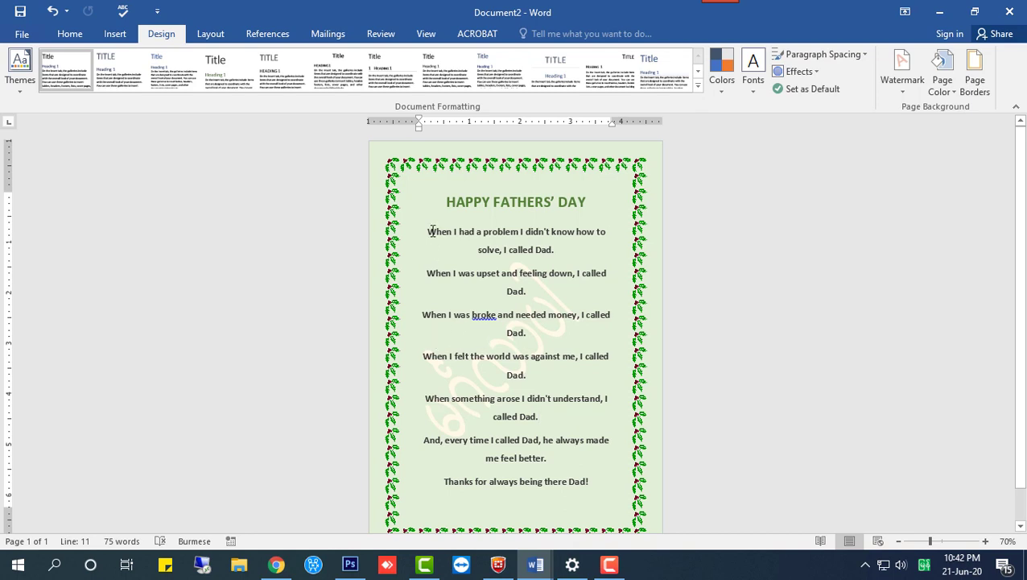
{"action": "scroll", "coordinate": [527, 192], "scroll_direction": "down", "scroll_amount": 1}
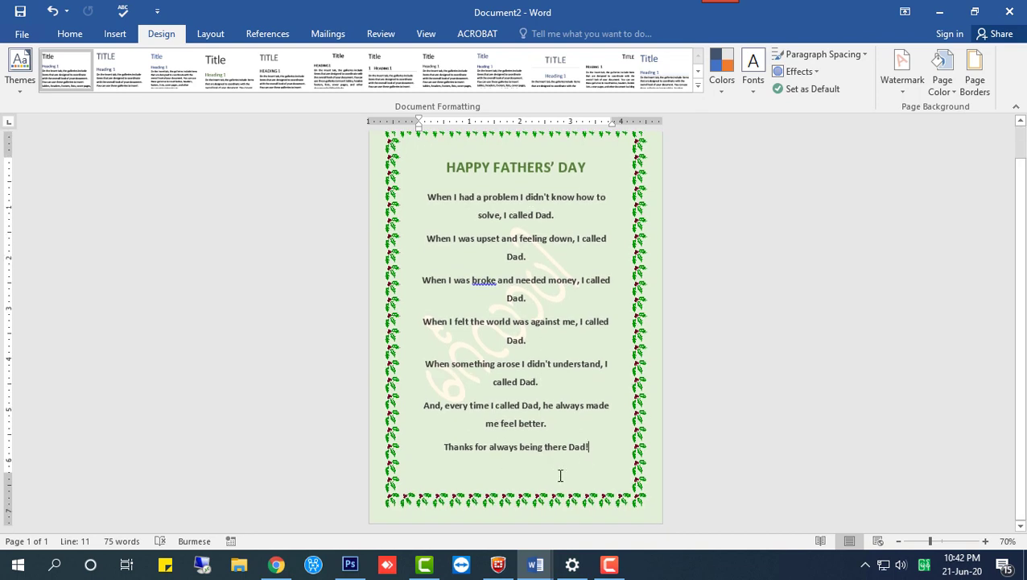
{"action": "left_click", "coordinate": [603, 449]}
{"action": "key", "text": "ctrl+Return"}
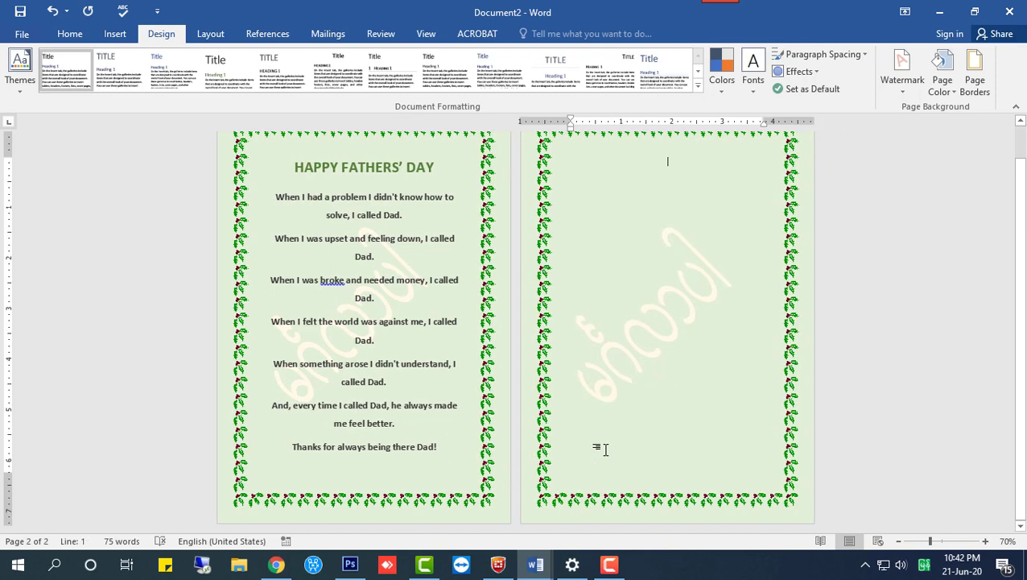
{"action": "scroll", "coordinate": [448, 364], "scroll_direction": "up", "scroll_amount": 1}
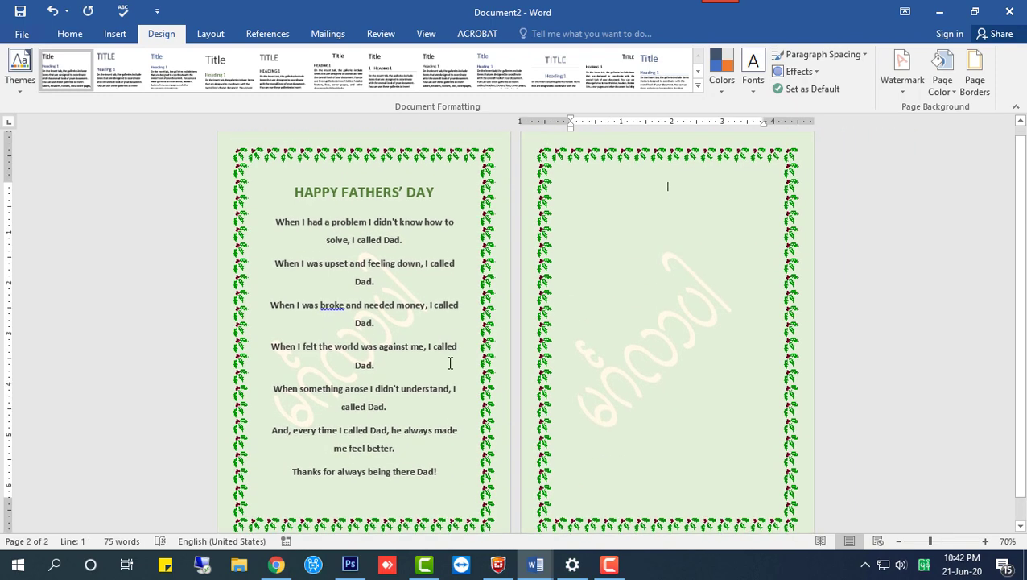